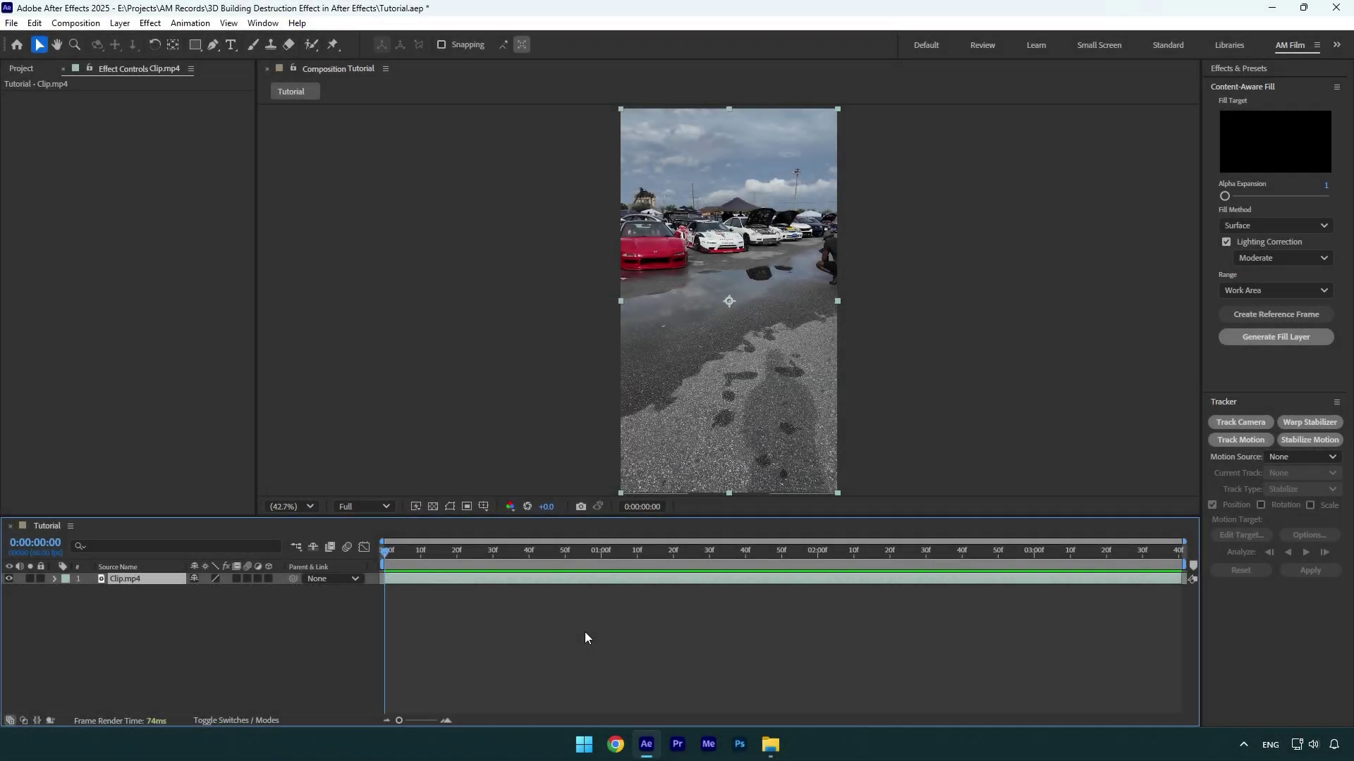
- Run the 3D camera tracker on Clip.mp4
click(772, 744)
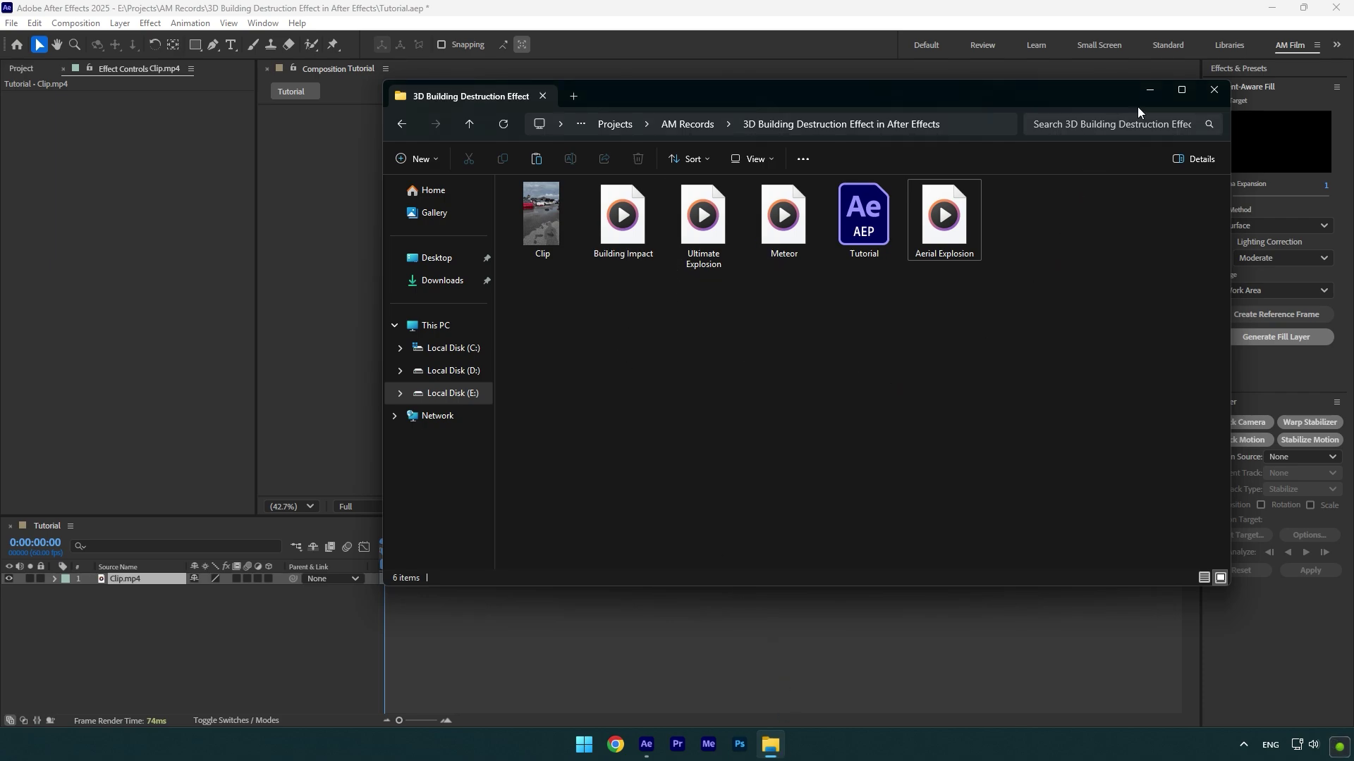
click(1148, 90)
click(1227, 423)
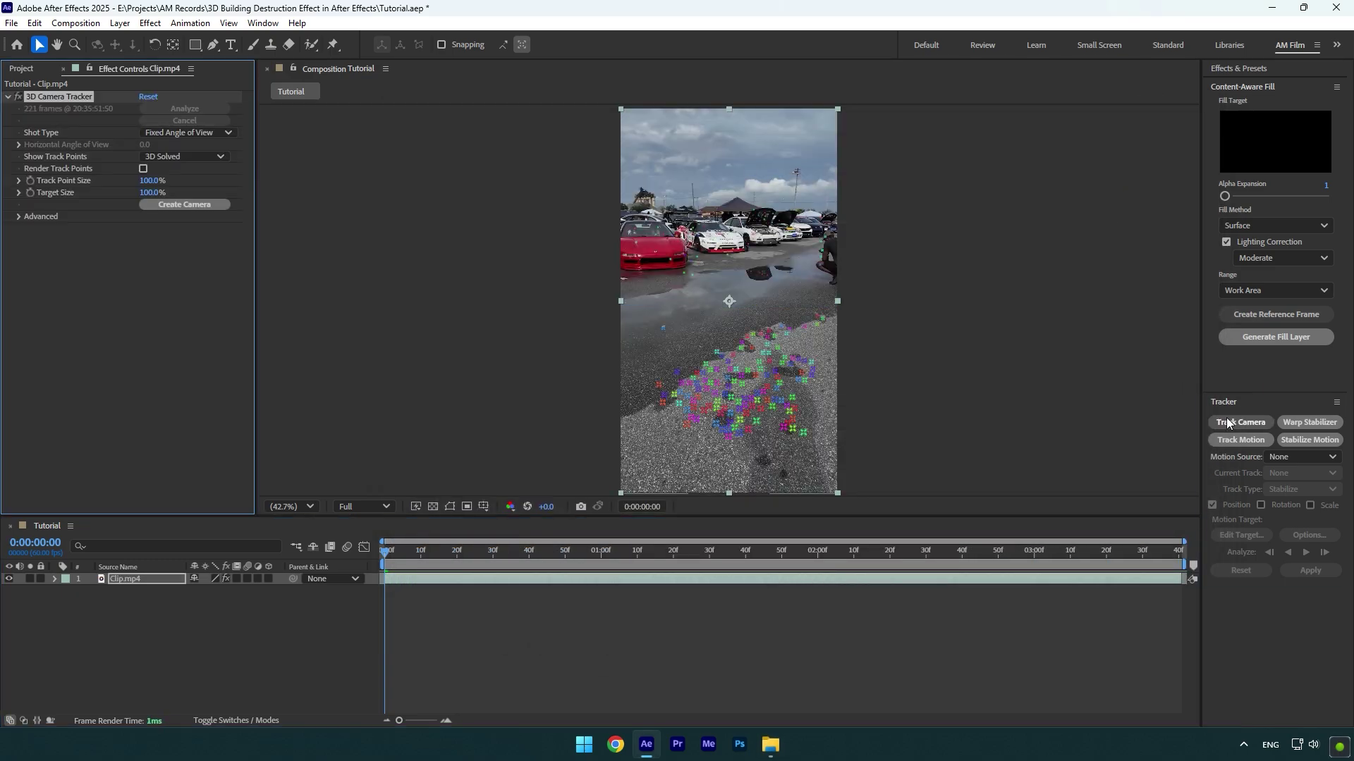
- Set the ground plane and origin from the track points near the canopy behind the parked cars
scroll(732, 241, up, 3)
key(h)
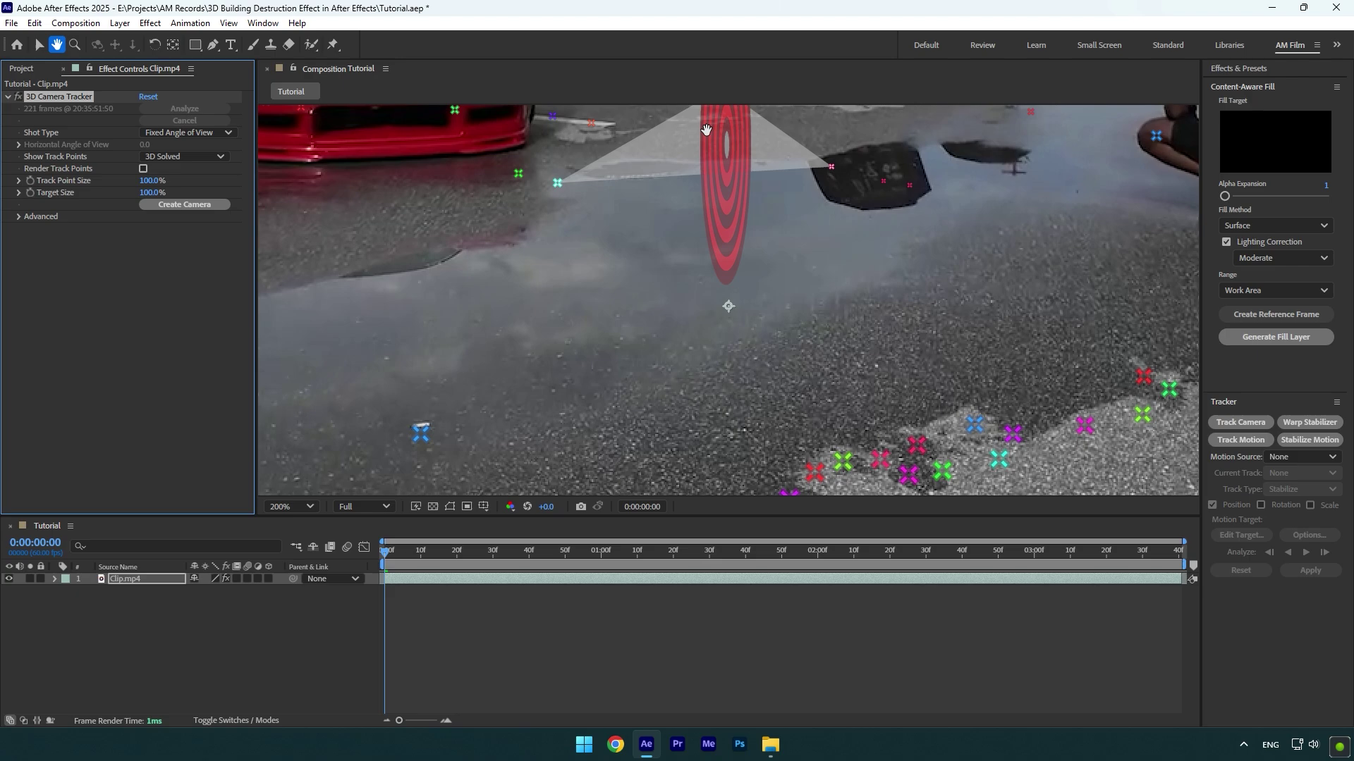
drag(706, 132, 738, 506)
key(v)
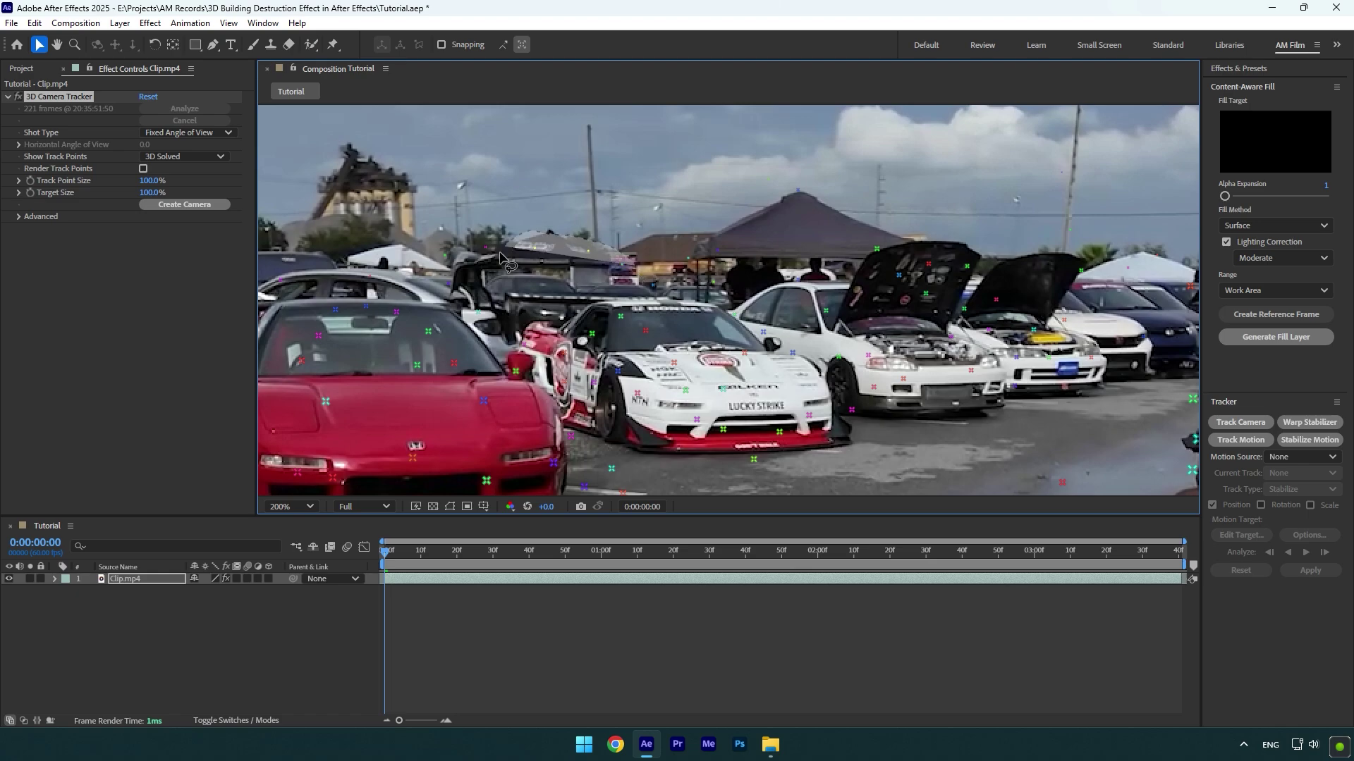
right_click(581, 252)
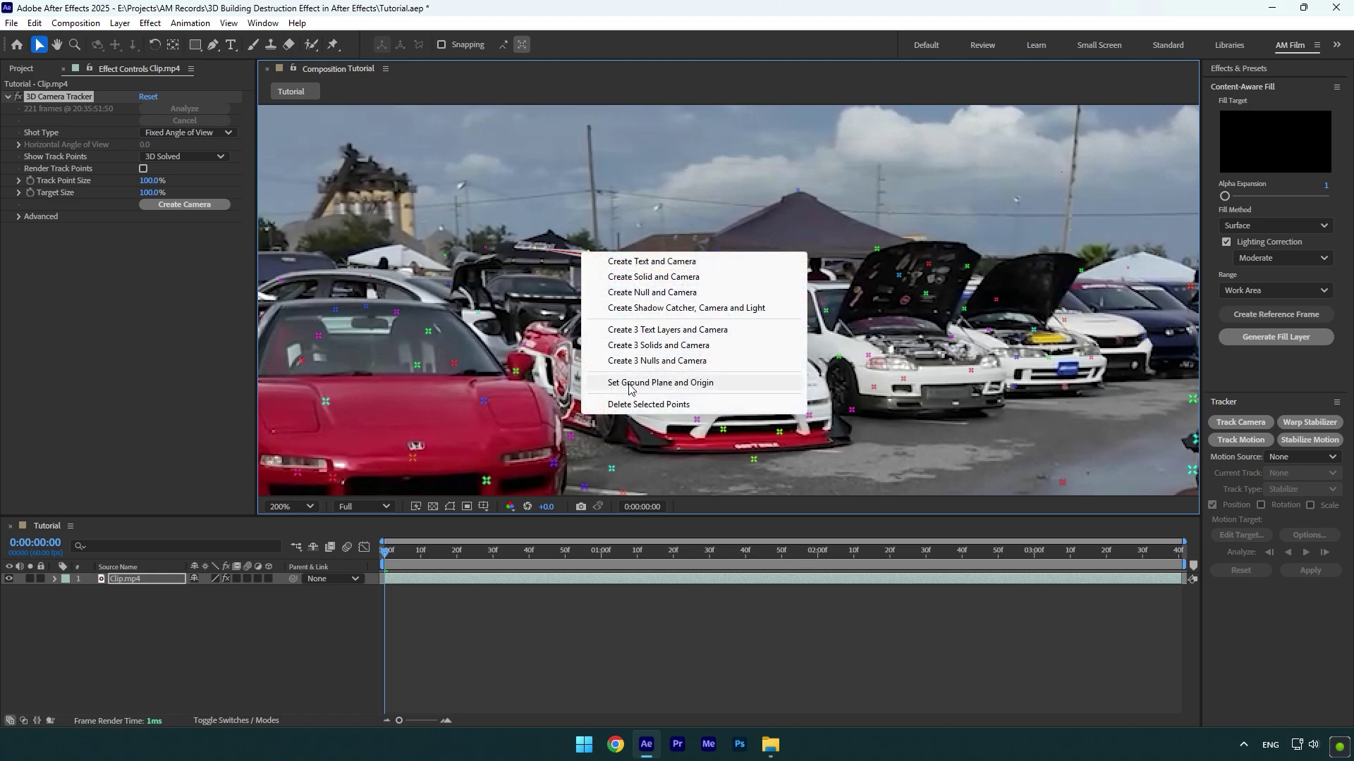
click(629, 384)
- Create a solid and camera from the same track points and fit the whole frame back in view
right_click(582, 258)
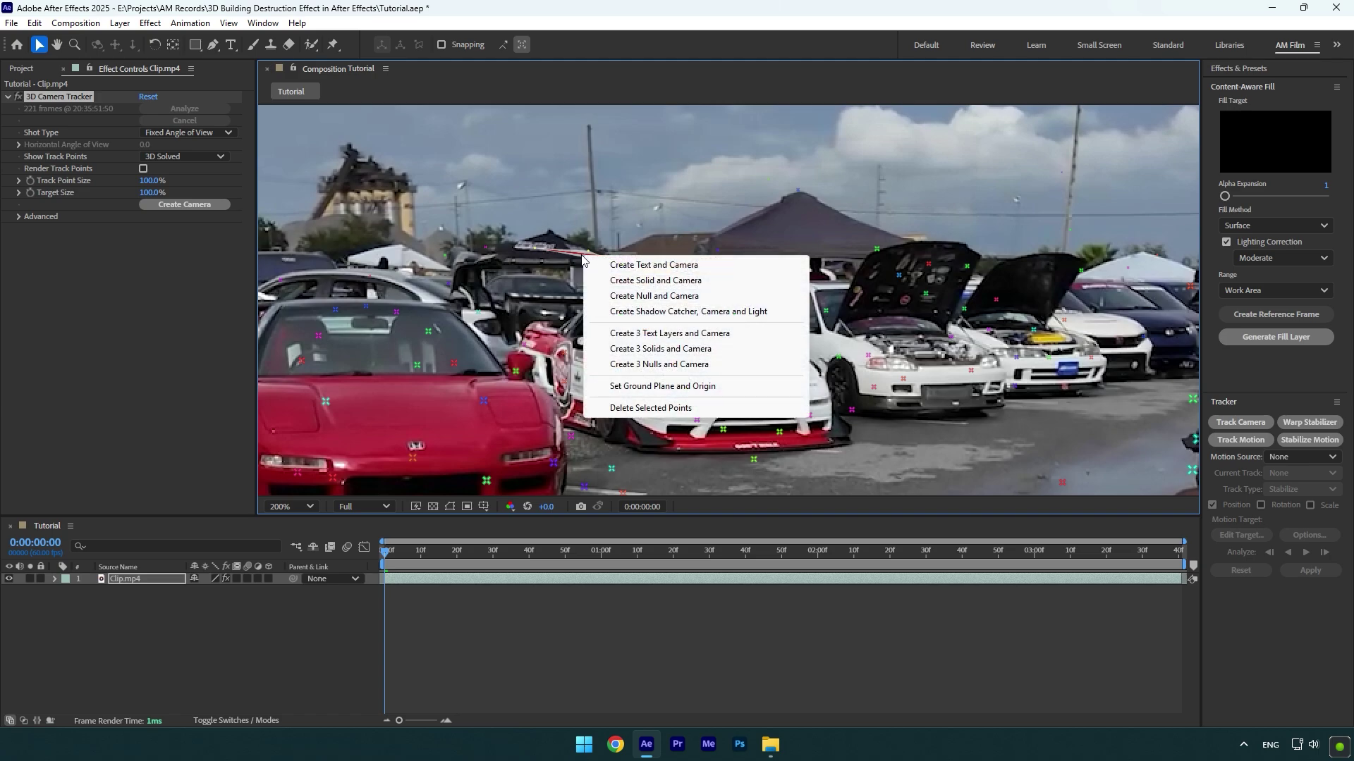
click(632, 282)
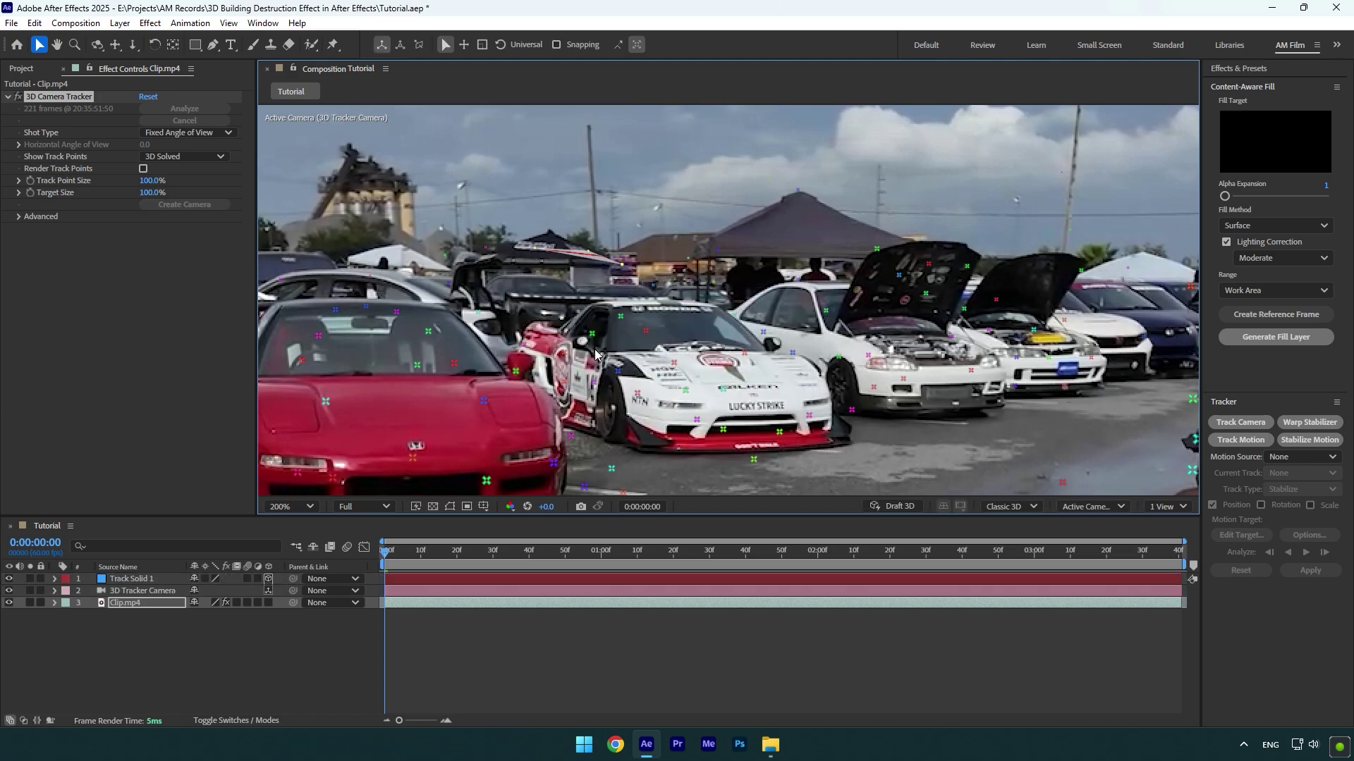
click(299, 506)
click(323, 247)
- Add the Building Impact clip as the top layer, place it over the parked cars and check its motion
click(771, 744)
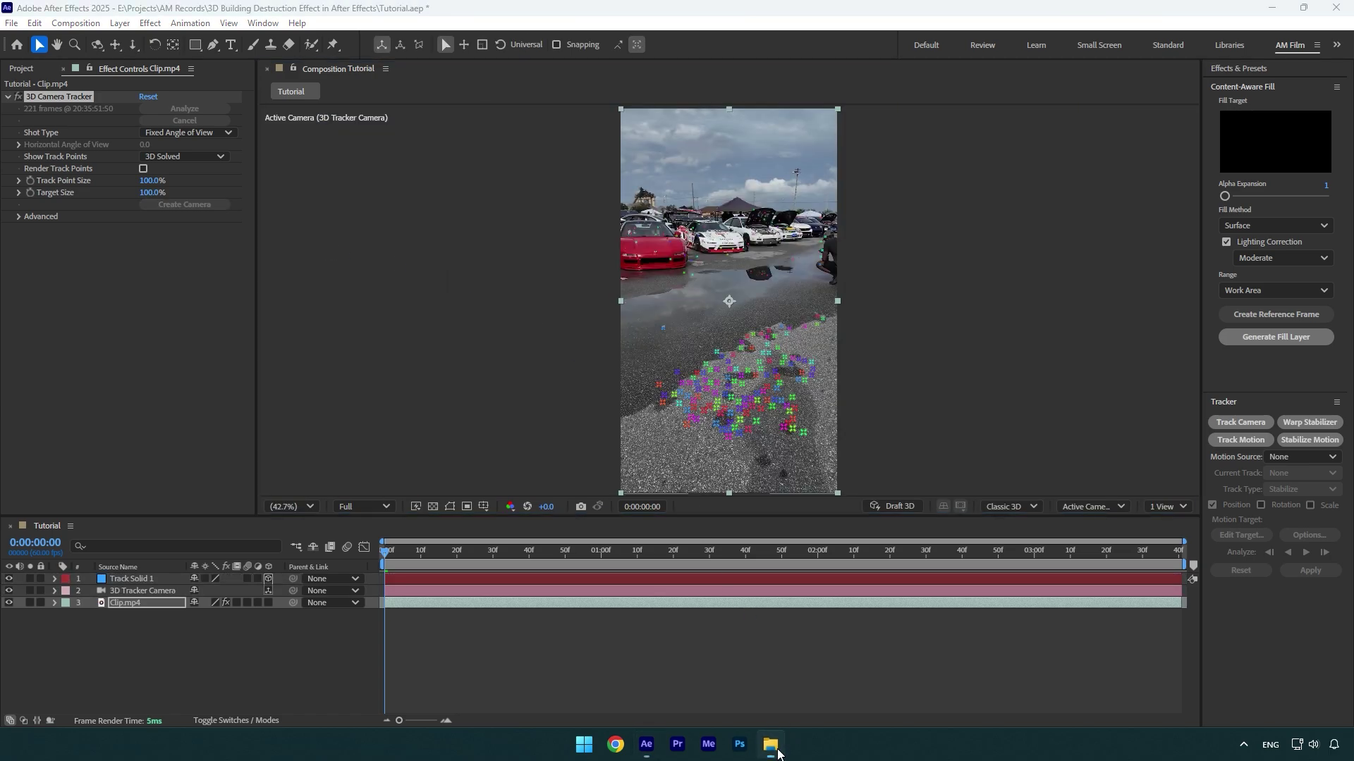
drag(623, 218, 189, 667)
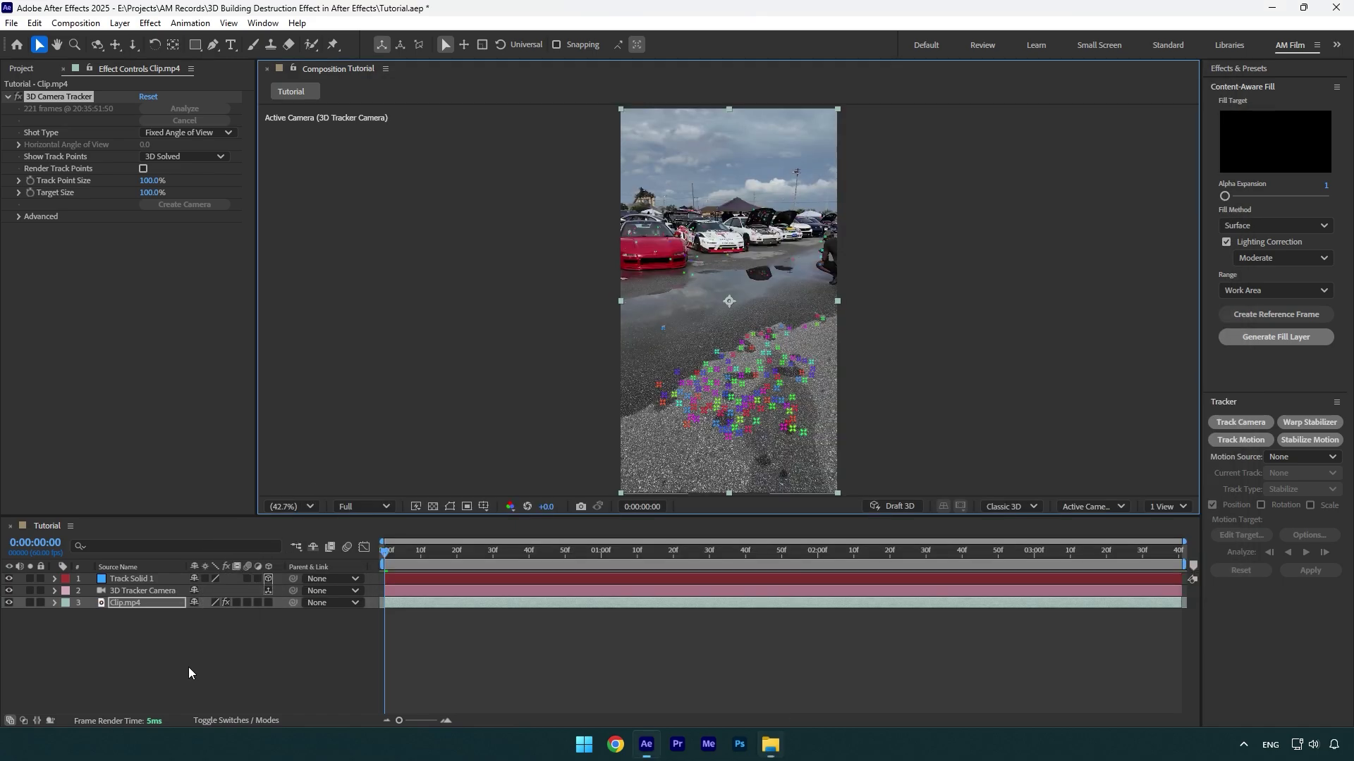
drag(696, 366, 780, 325)
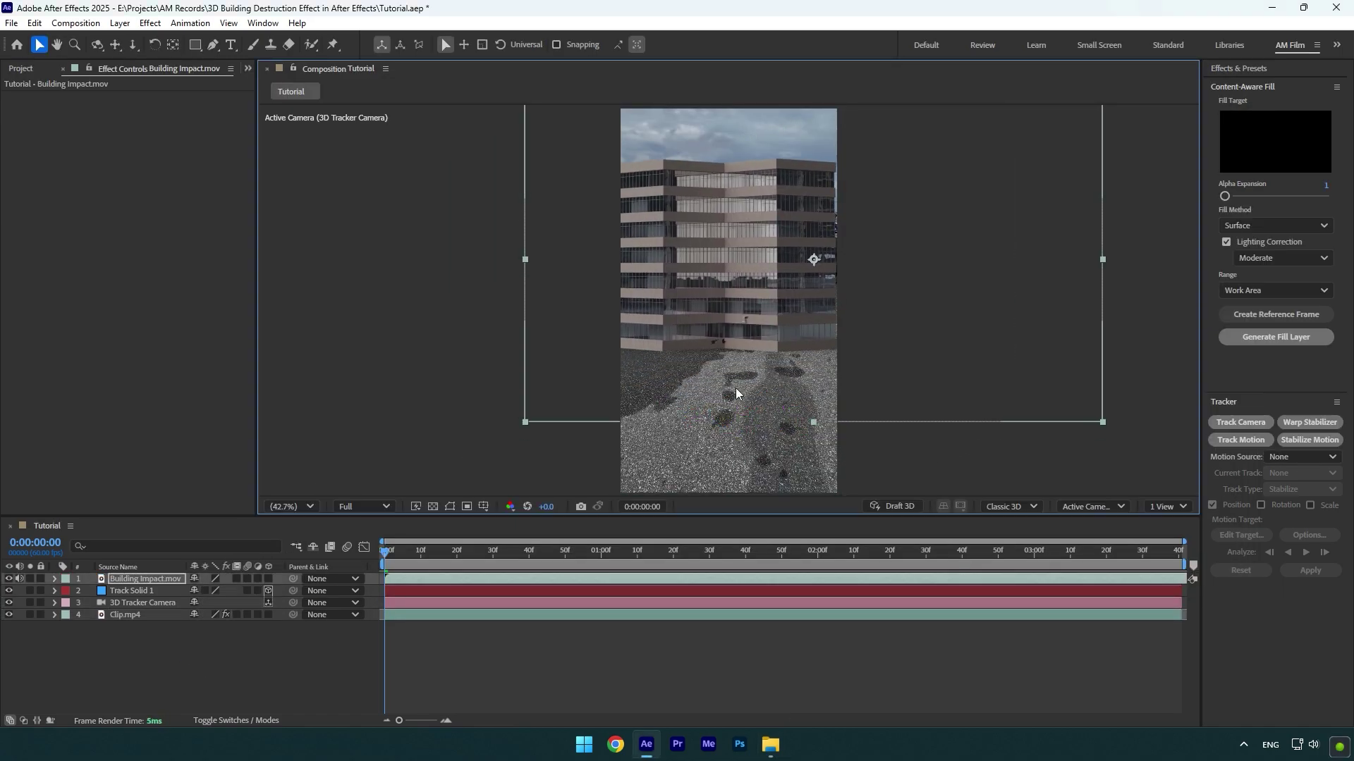
drag(439, 561, 384, 548)
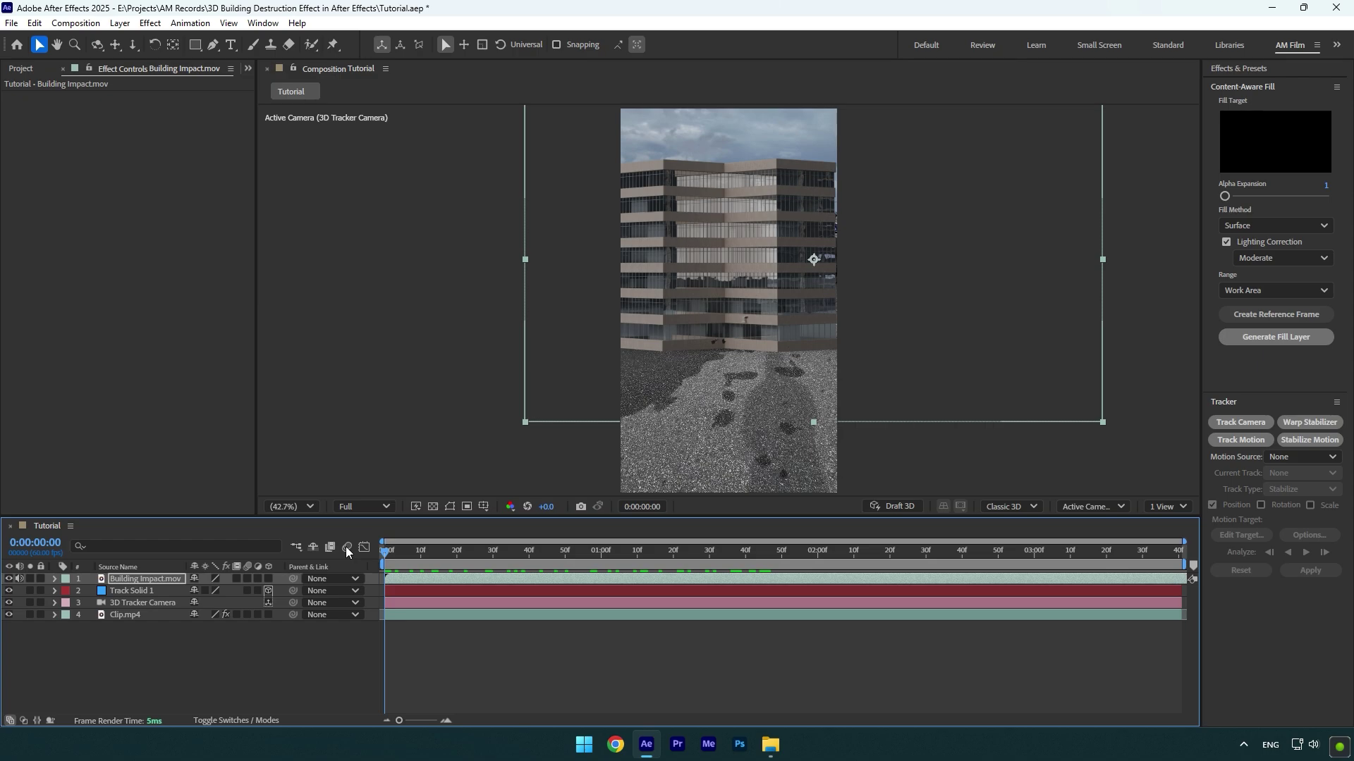
- Make the Building Impact layer 3D and scale it to 804%
click(268, 578)
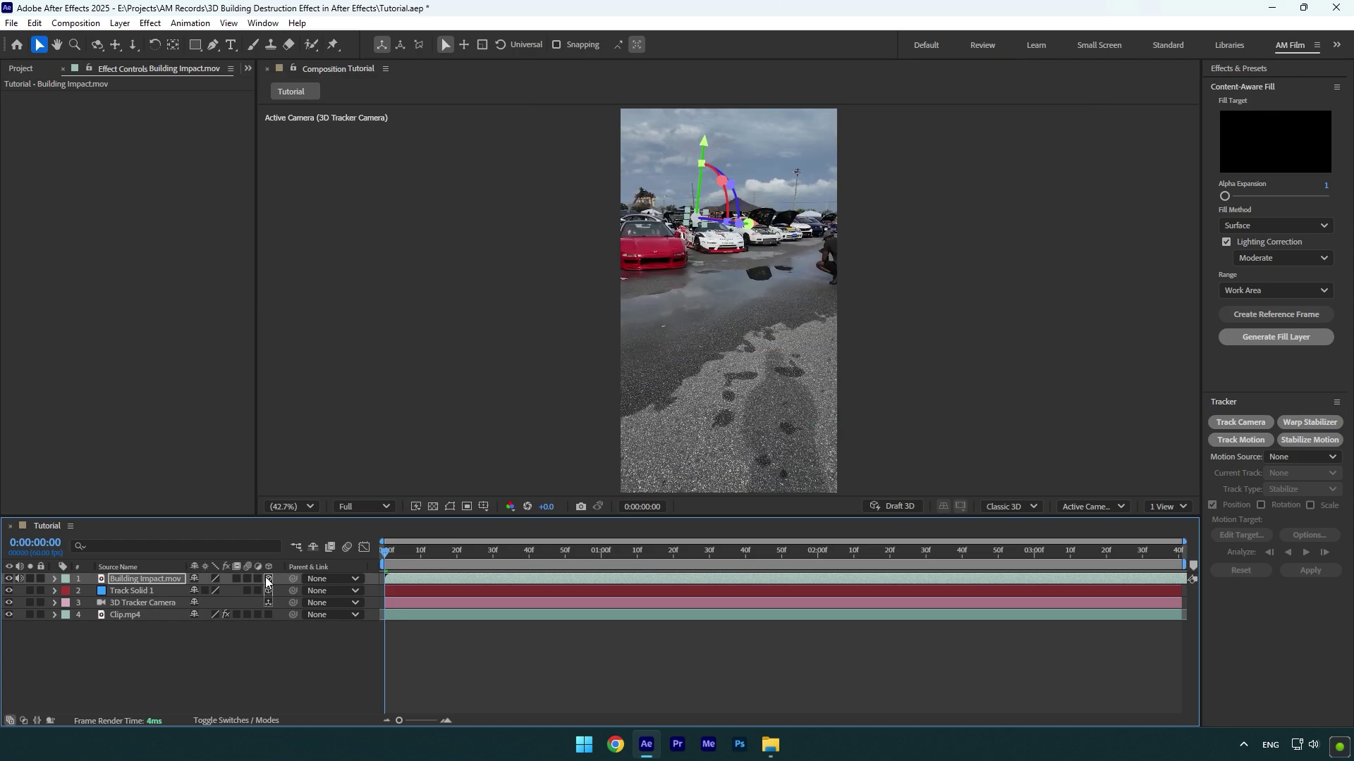
key(s)
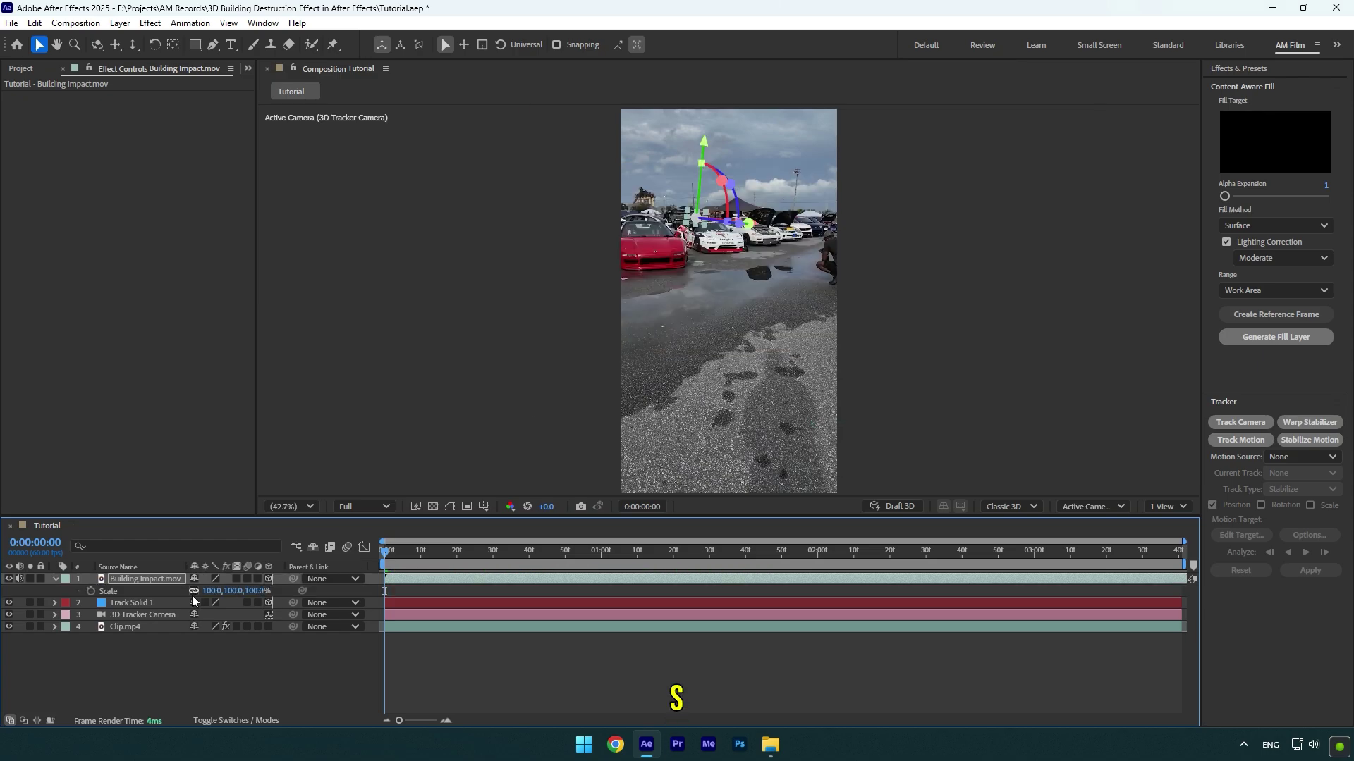
drag(210, 591, 705, 493)
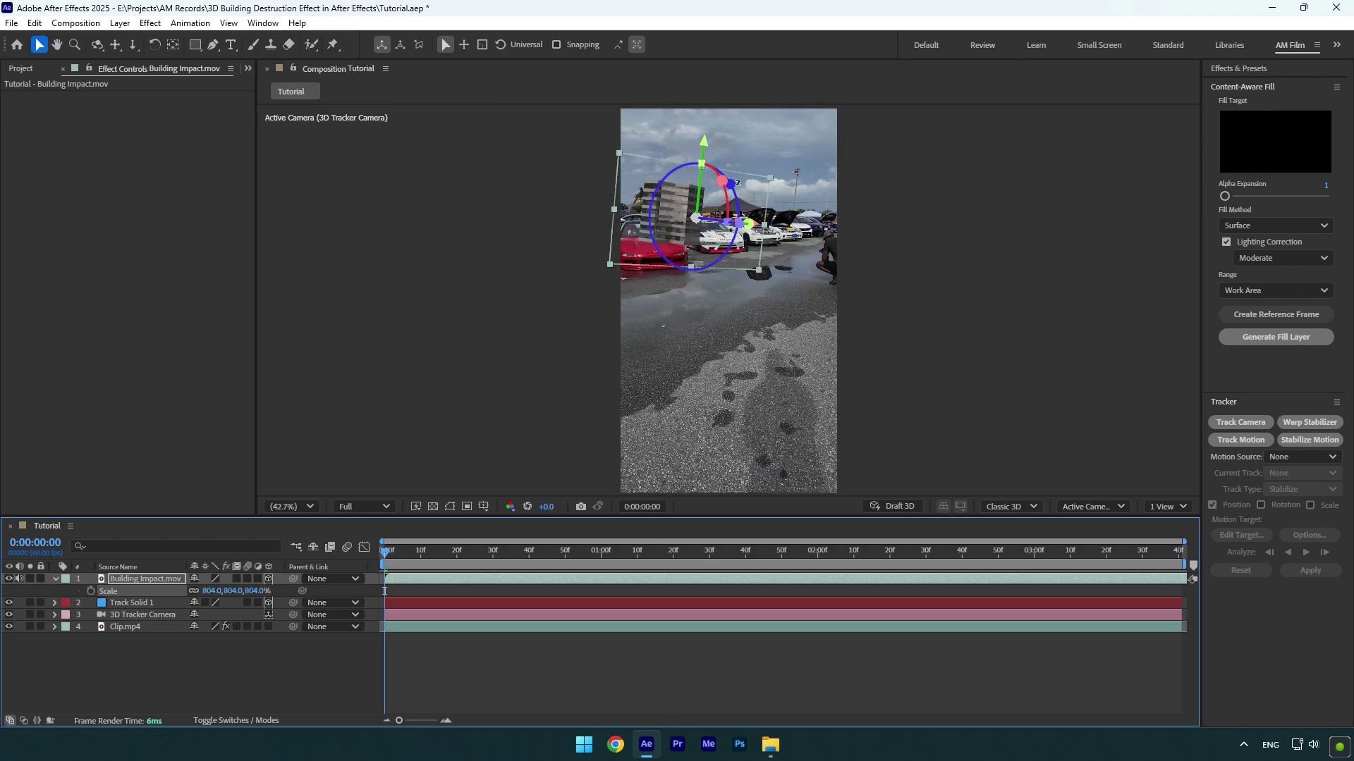
- Rotate and reposition the building in 3D so it stands upright behind the white cars, and preview the result
drag(731, 183, 725, 178)
drag(748, 224, 715, 226)
drag(694, 139, 694, 101)
drag(773, 181, 855, 181)
drag(776, 120, 776, 129)
key(space)
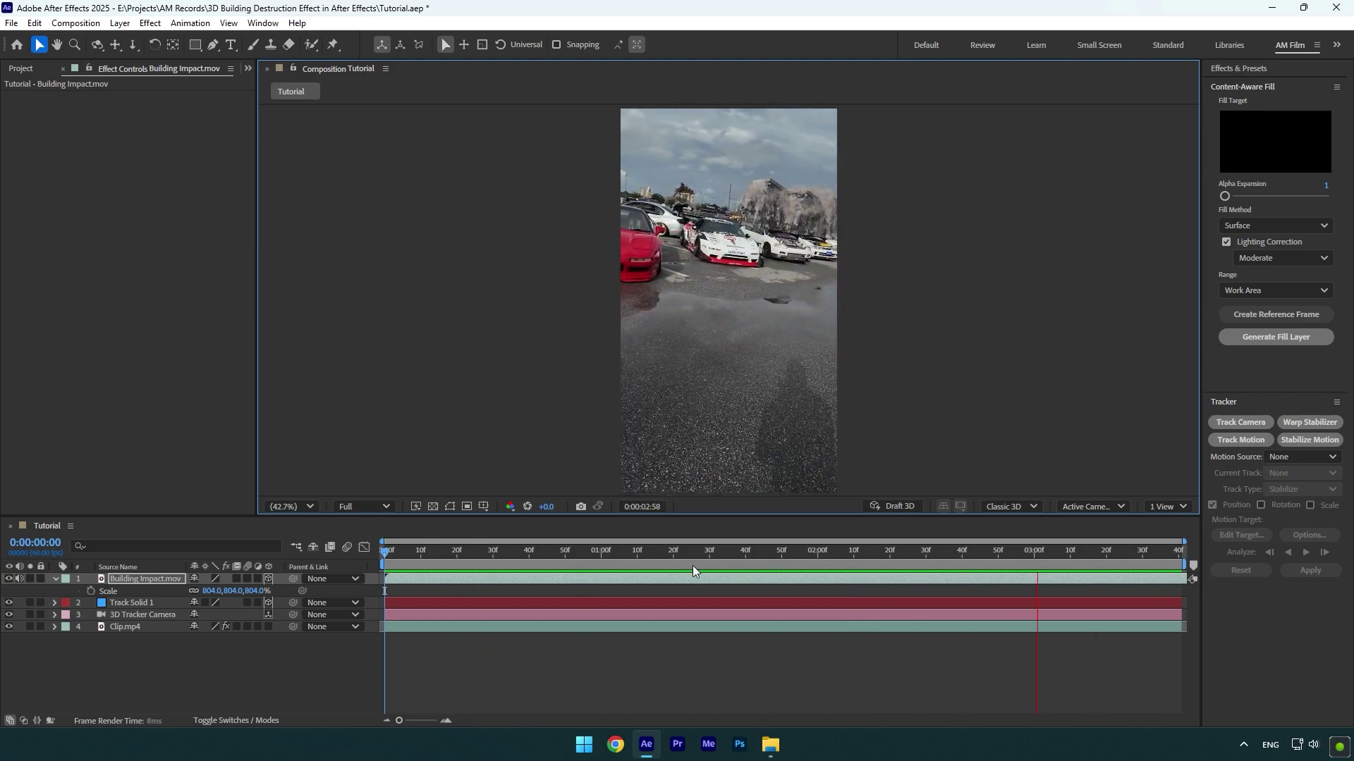
key(space)
- Add the Meteor clip as the top layer and make it 3D
click(771, 745)
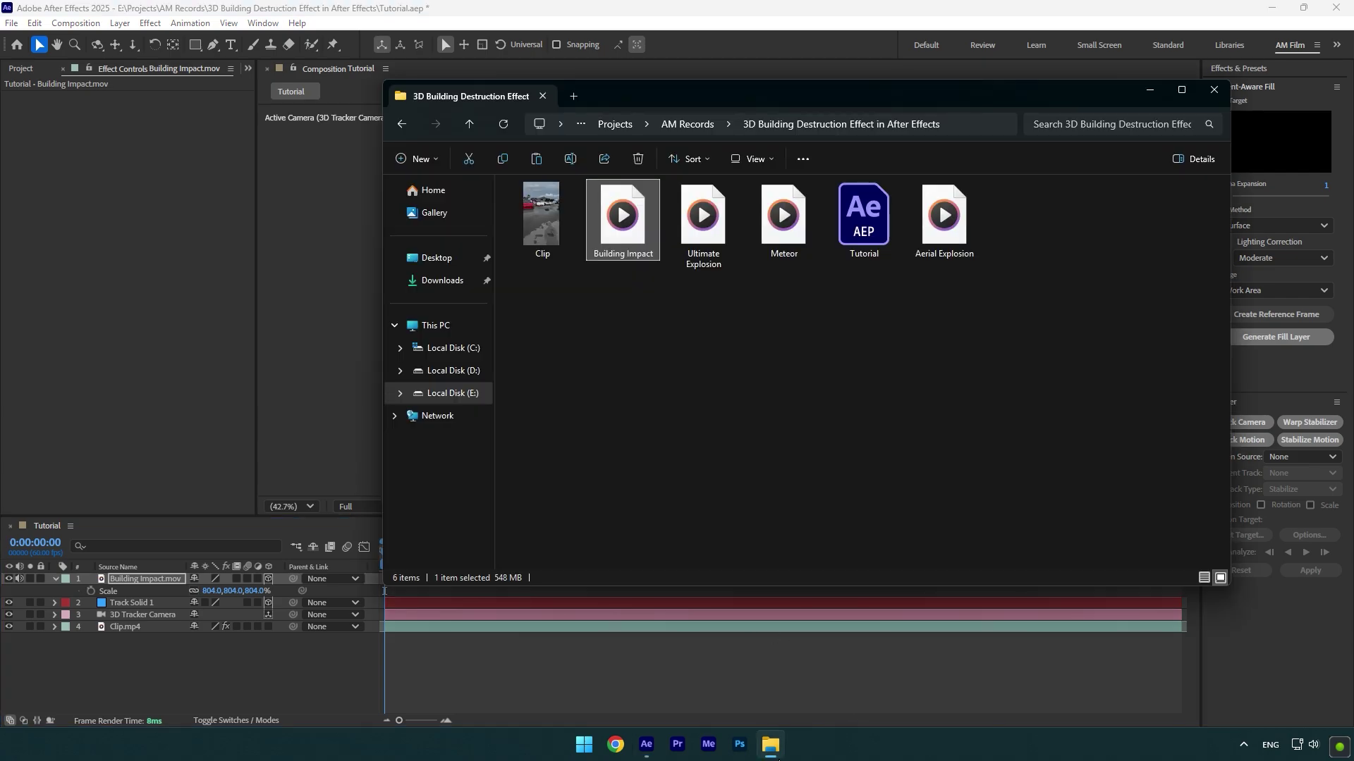
drag(784, 215, 288, 682)
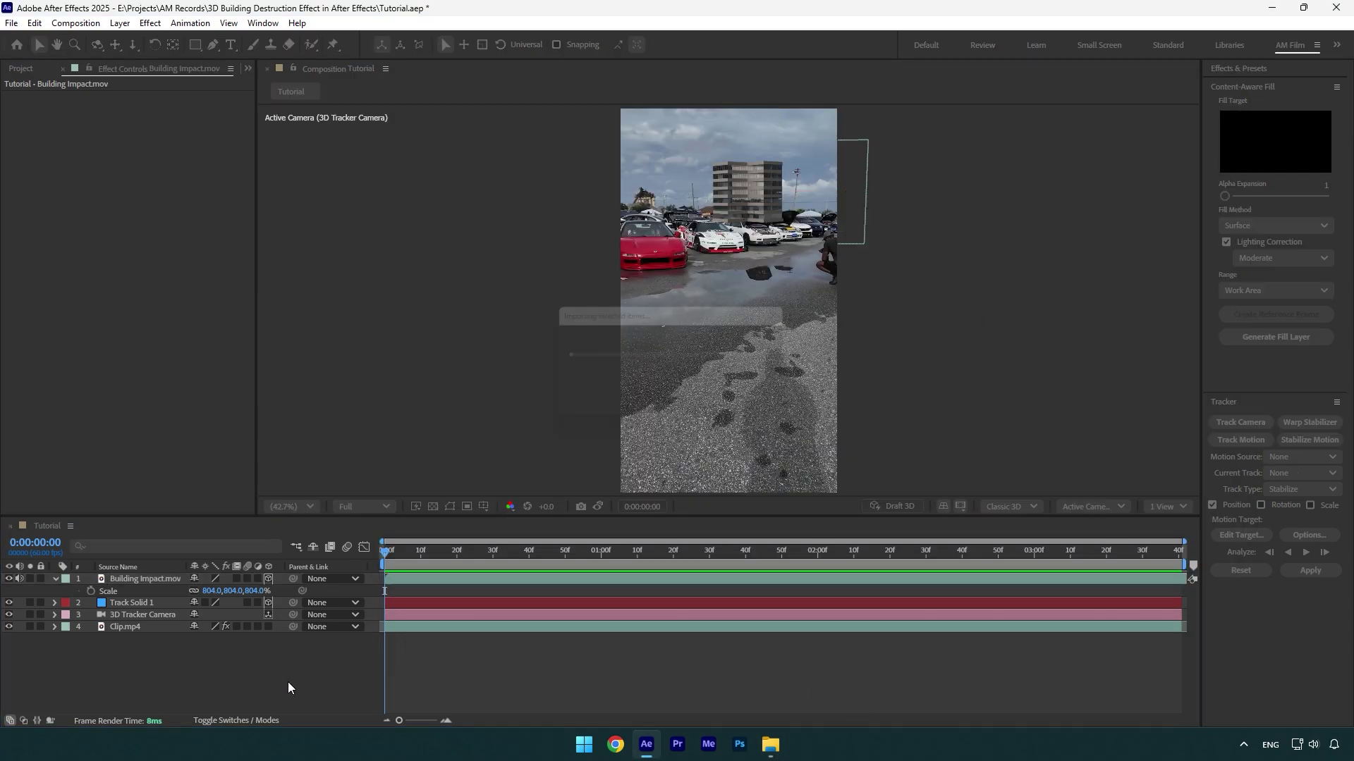
click(268, 579)
- Scale the Meteor layer to 1291% and raise it above the parked cars
key(s)
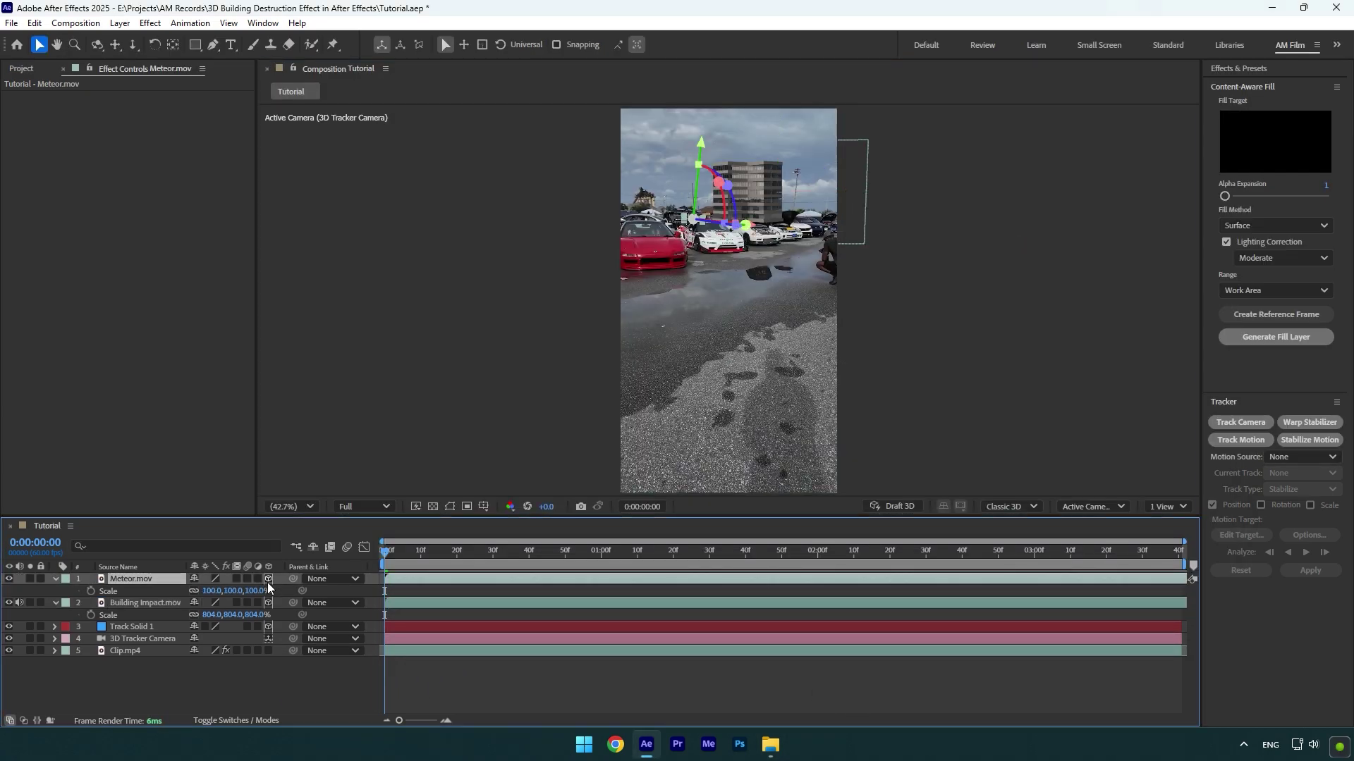
drag(211, 591, 360, 589)
drag(589, 579, 756, 573)
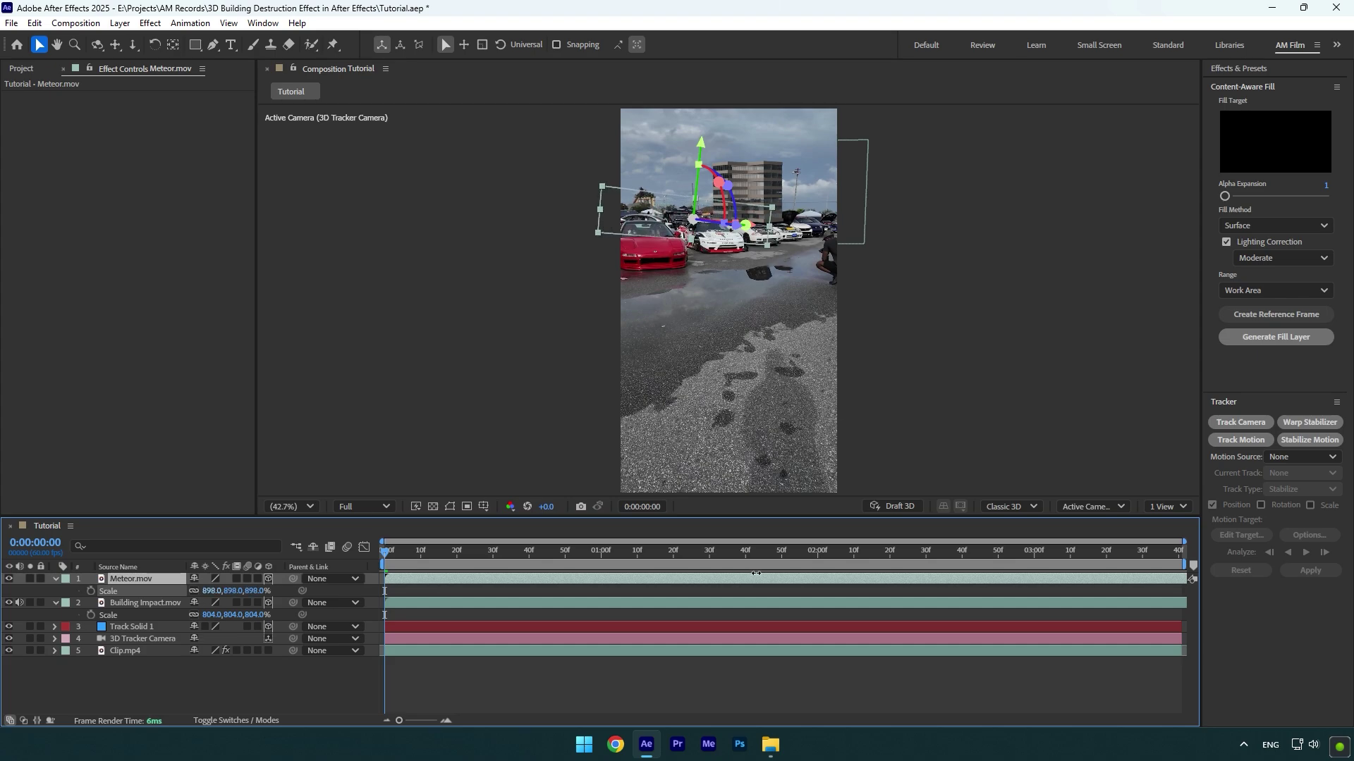
drag(483, 556, 687, 555)
scroll(664, 150, up, 2)
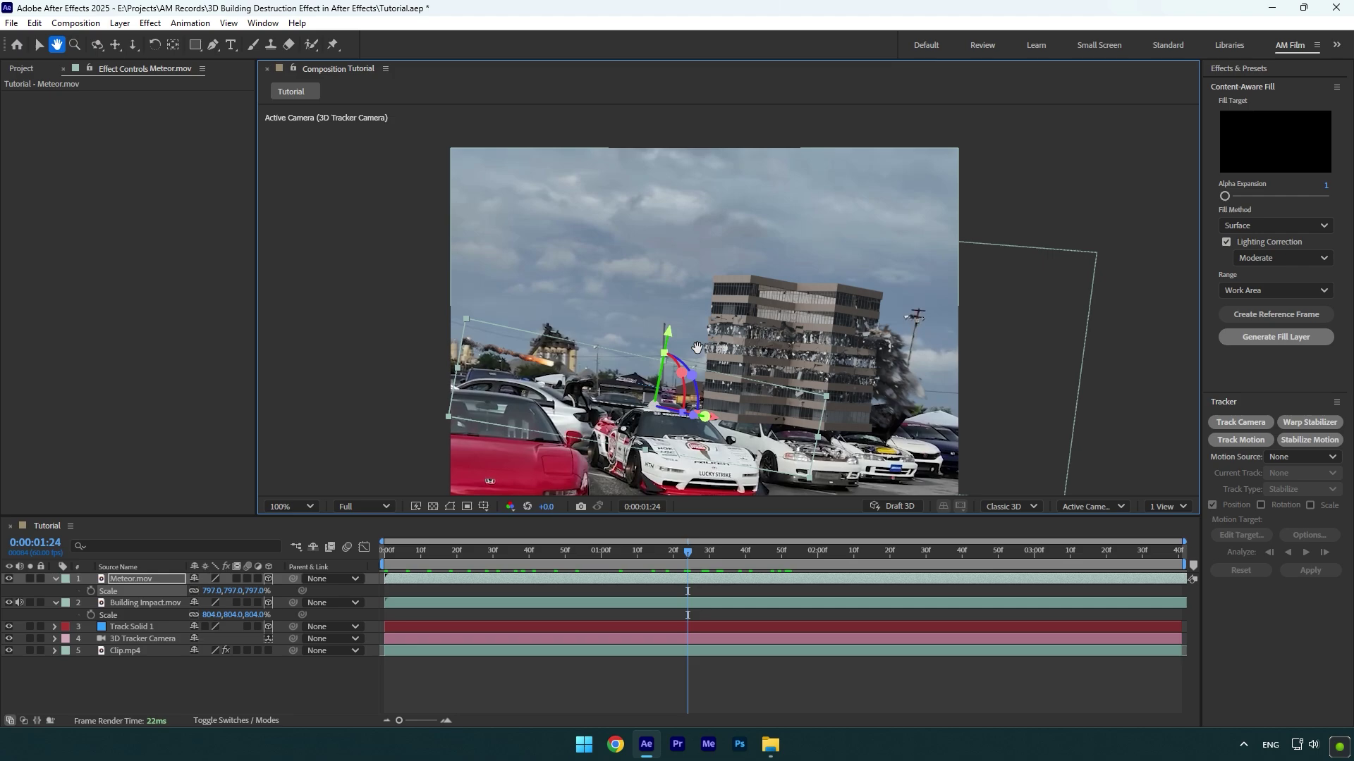
drag(215, 591, 849, 306)
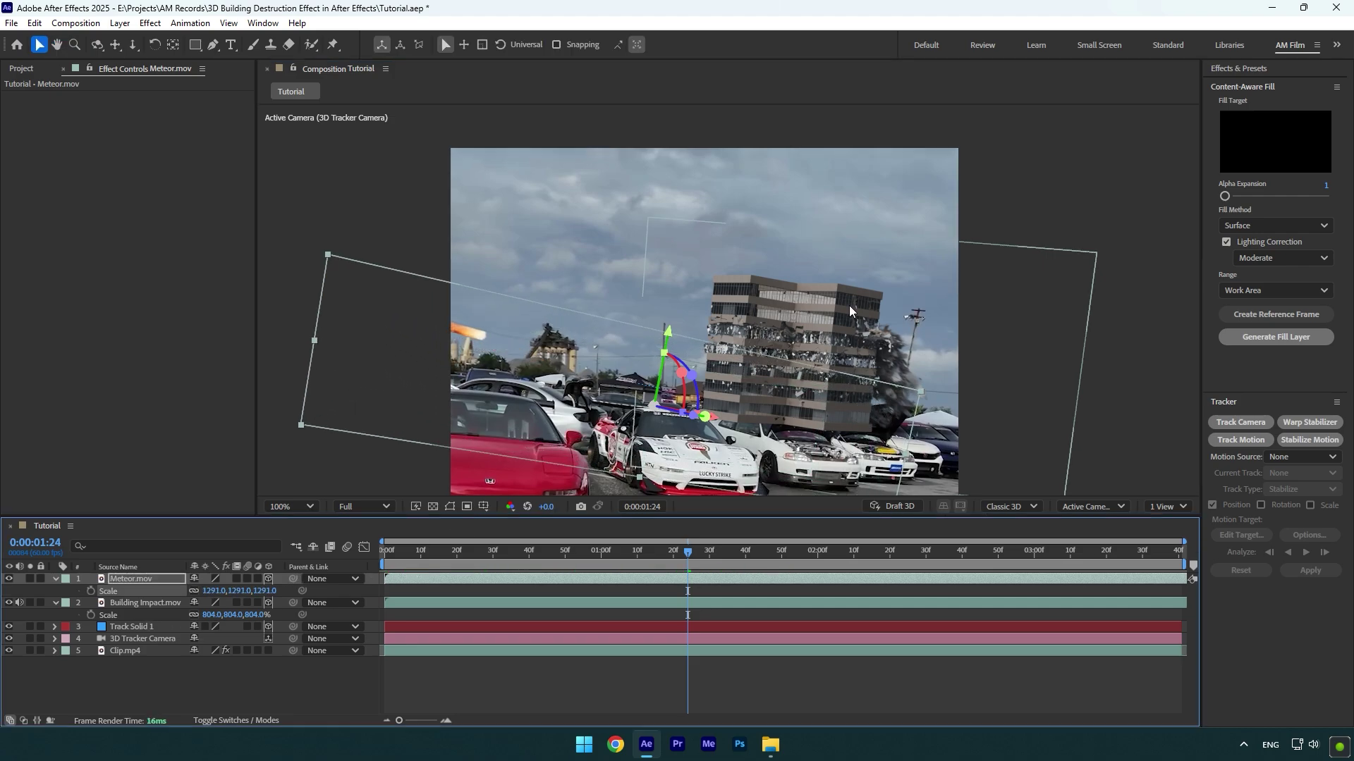
drag(671, 337, 678, 281)
- Shift the Meteor clip earlier so the meteor shows at 0:00:00:55, and level and move its path toward the building
drag(678, 553, 582, 557)
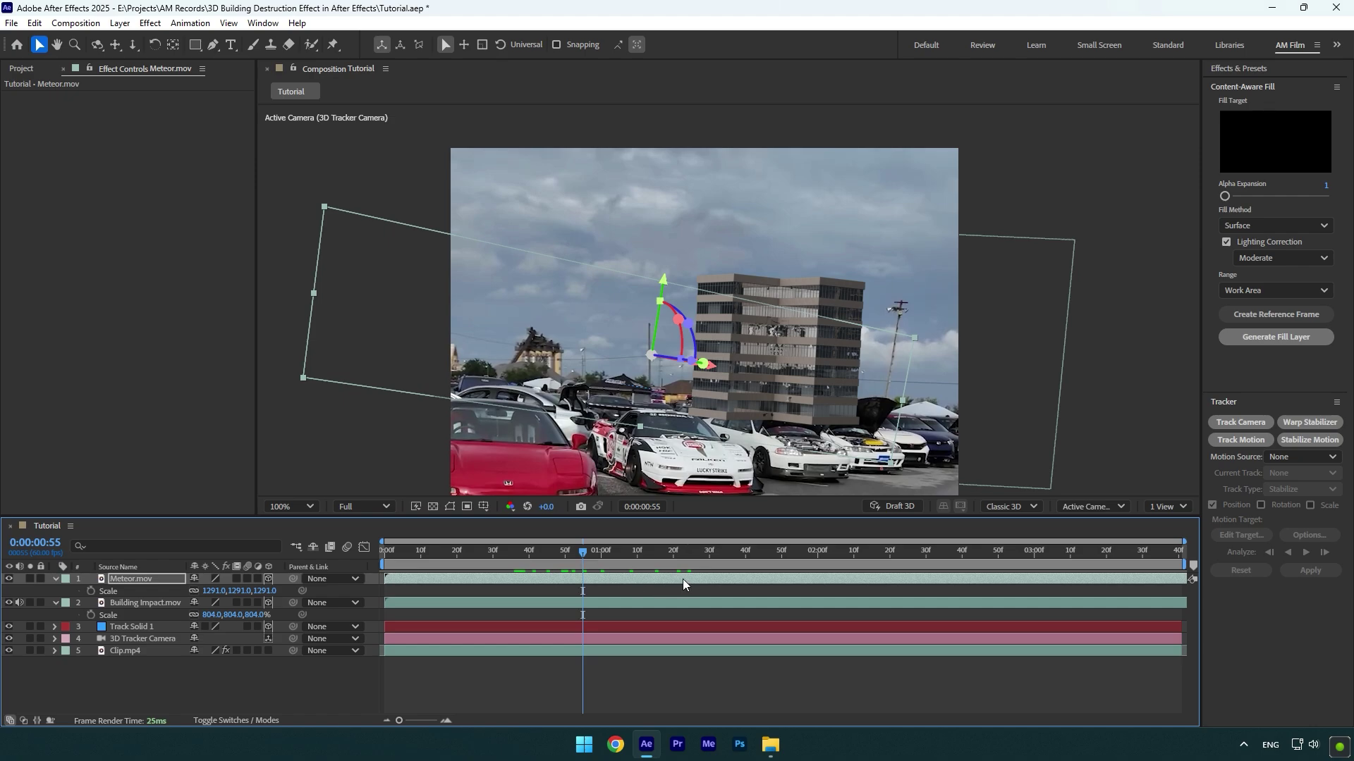
drag(683, 578, 578, 578)
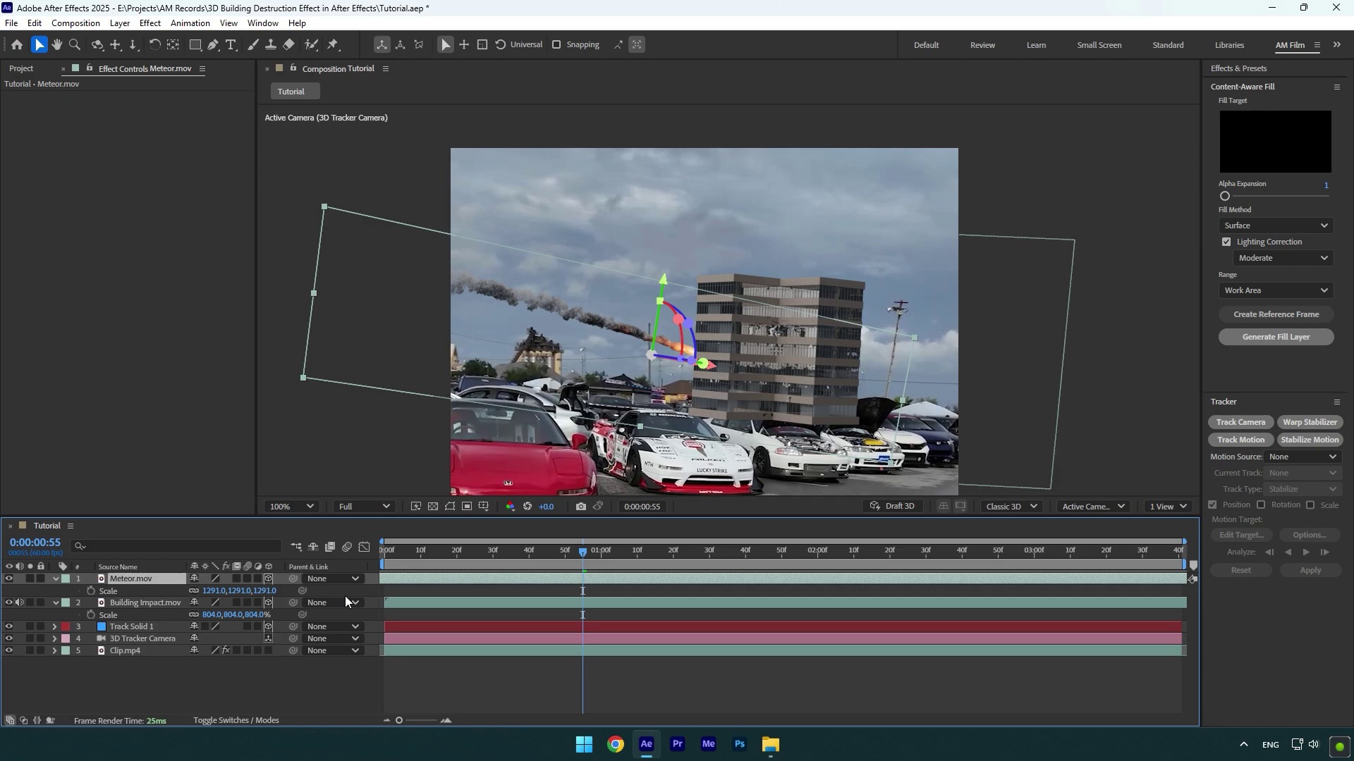
drag(690, 361, 727, 382)
drag(720, 321, 690, 272)
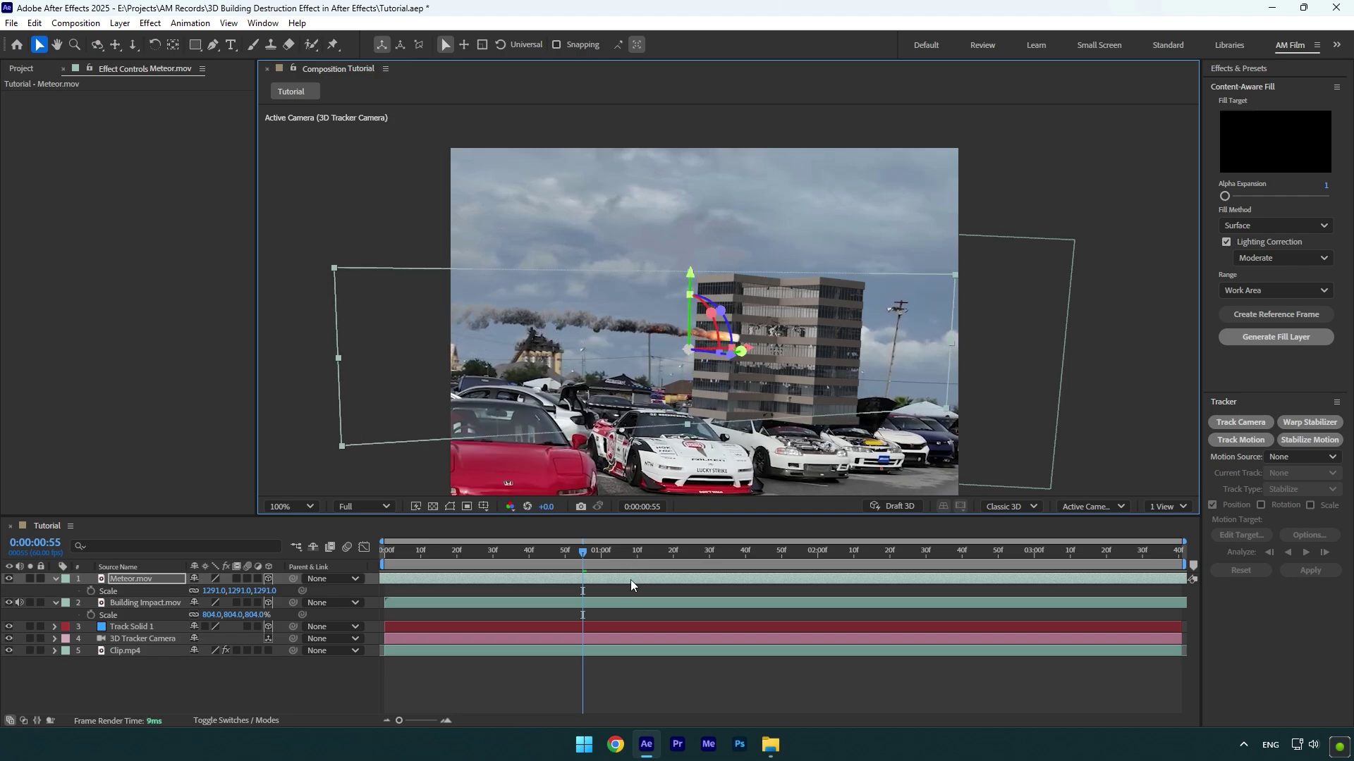
- Adjust the Meteor clip's timing so it reaches the building around 0:00:00:38, and preview the strike
drag(628, 580, 382, 569)
key(space)
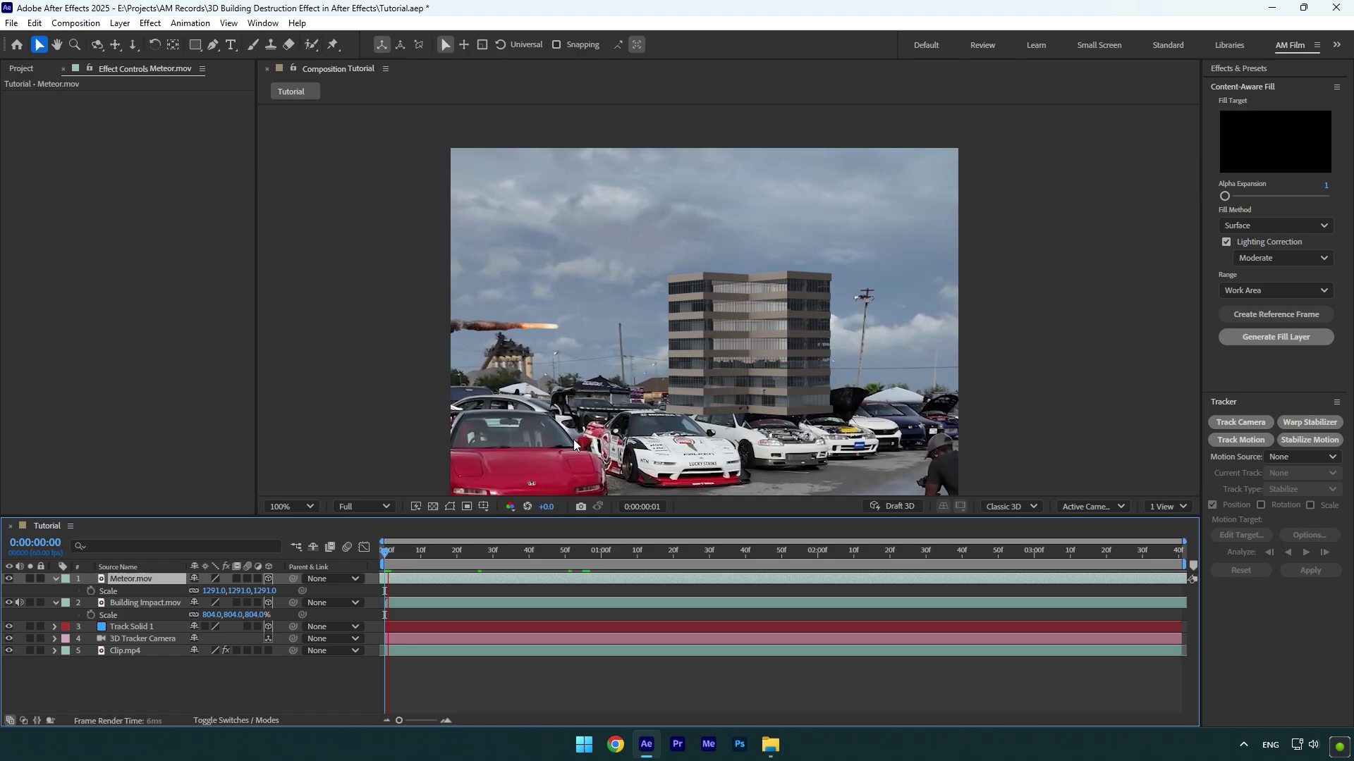
key(space)
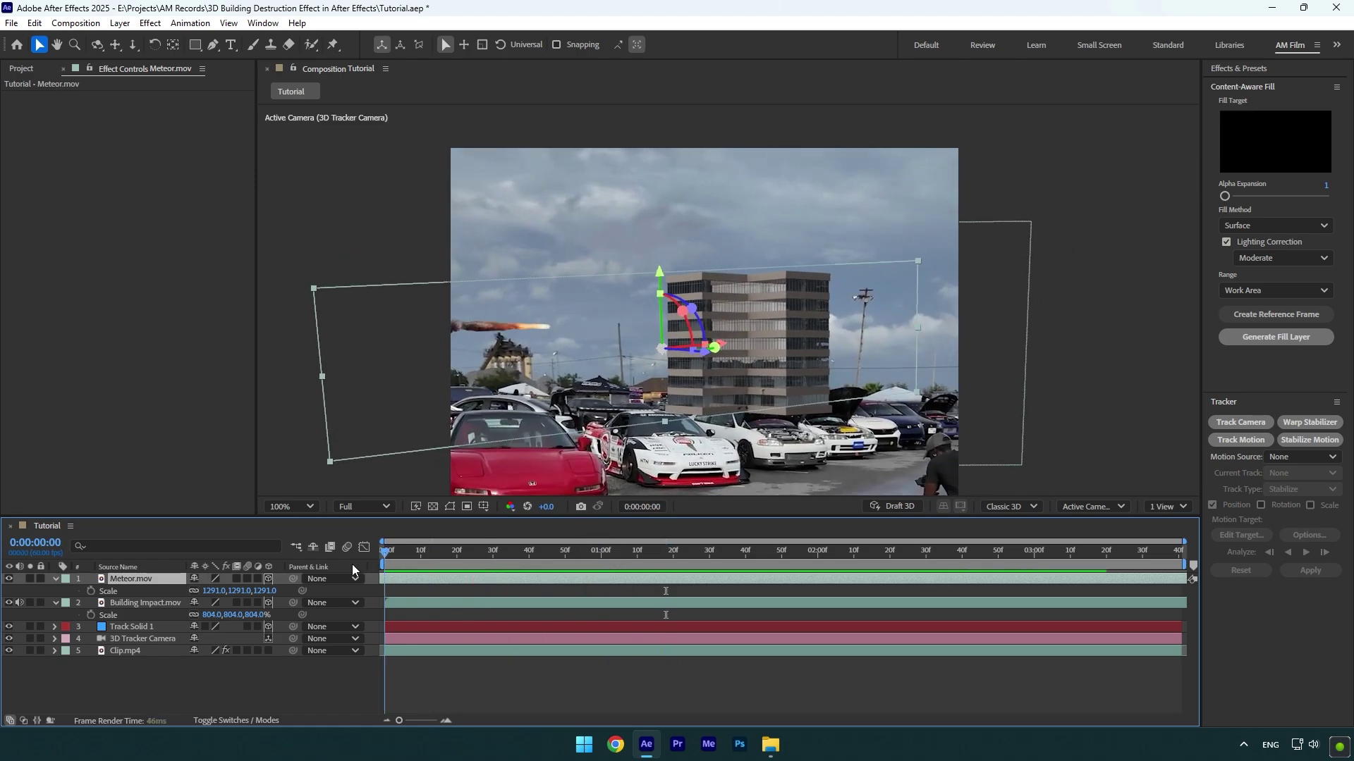
drag(392, 551, 539, 579)
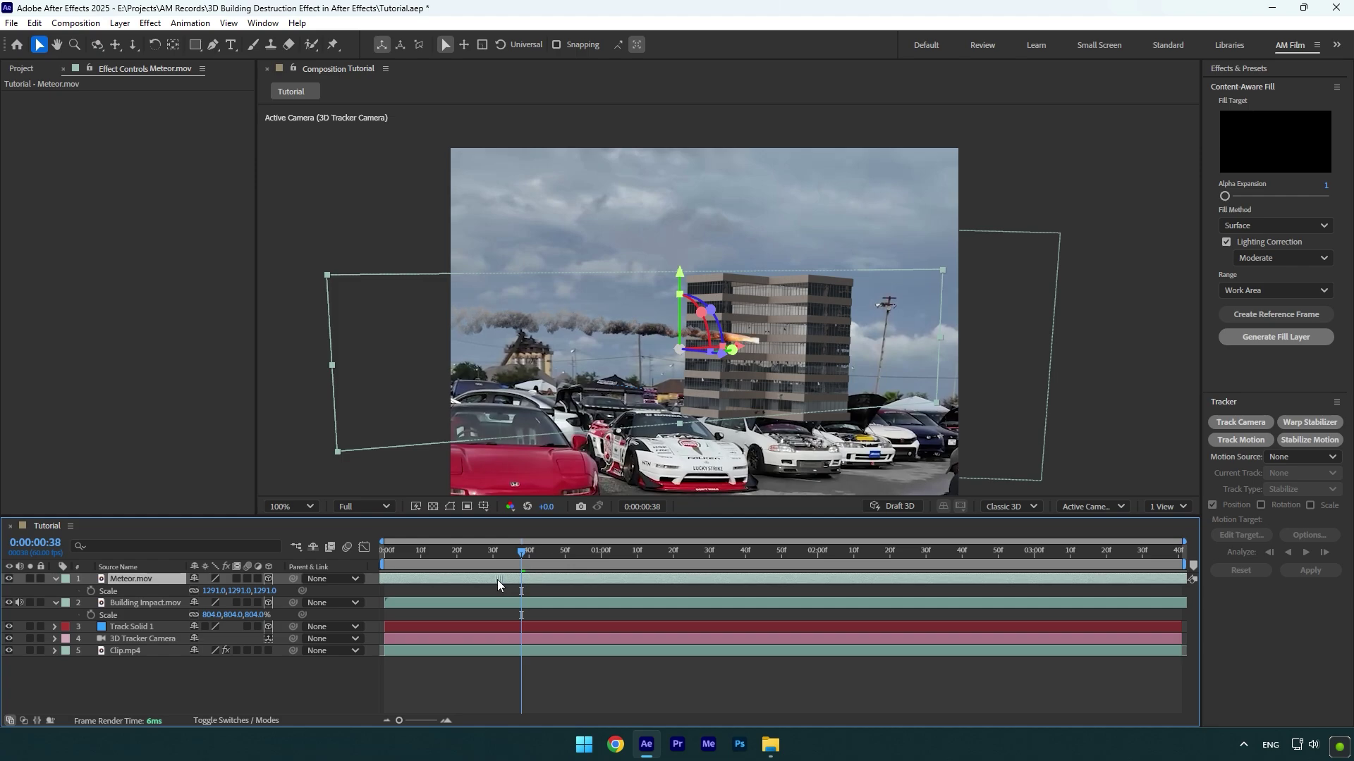
key(space)
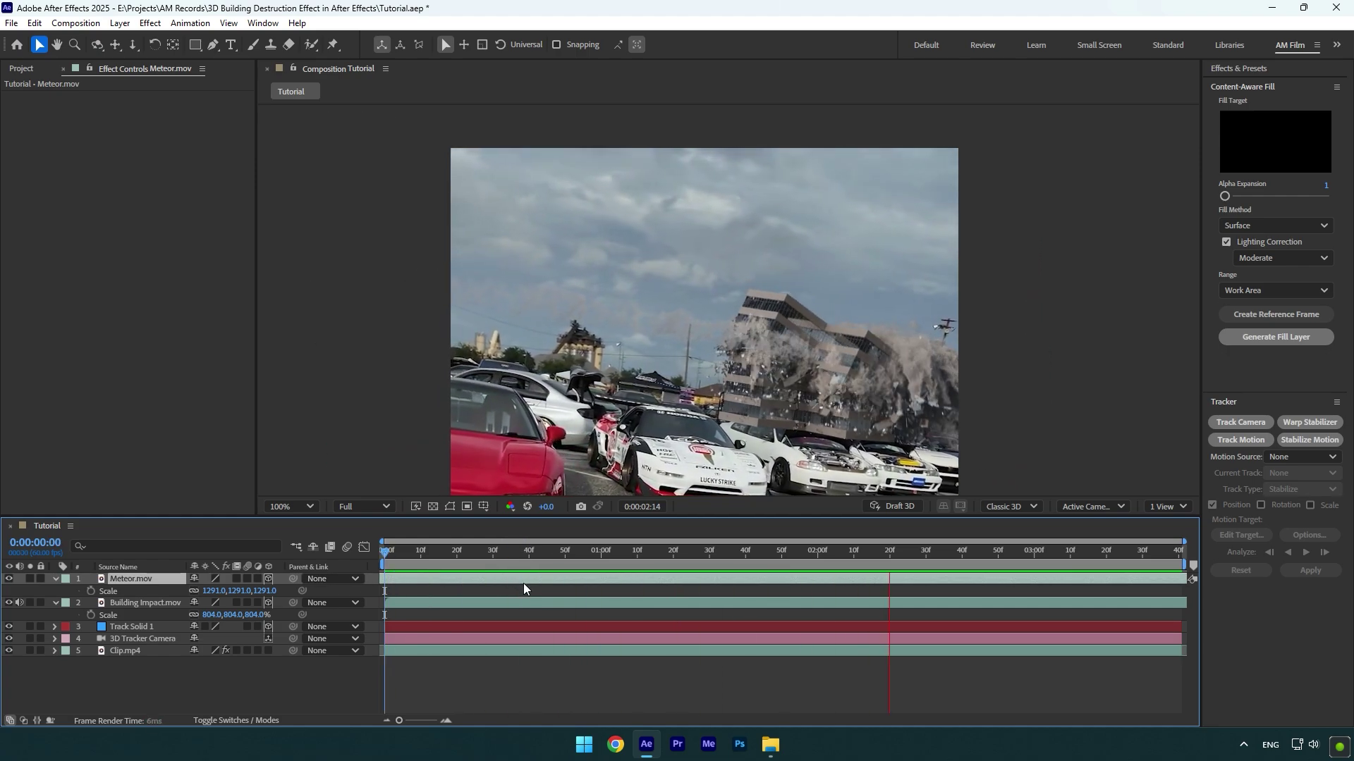
- Go to the impact at 0:00:00:41, add the Aerial Explosion clip as the top layer and make it 3D
drag(493, 556, 532, 578)
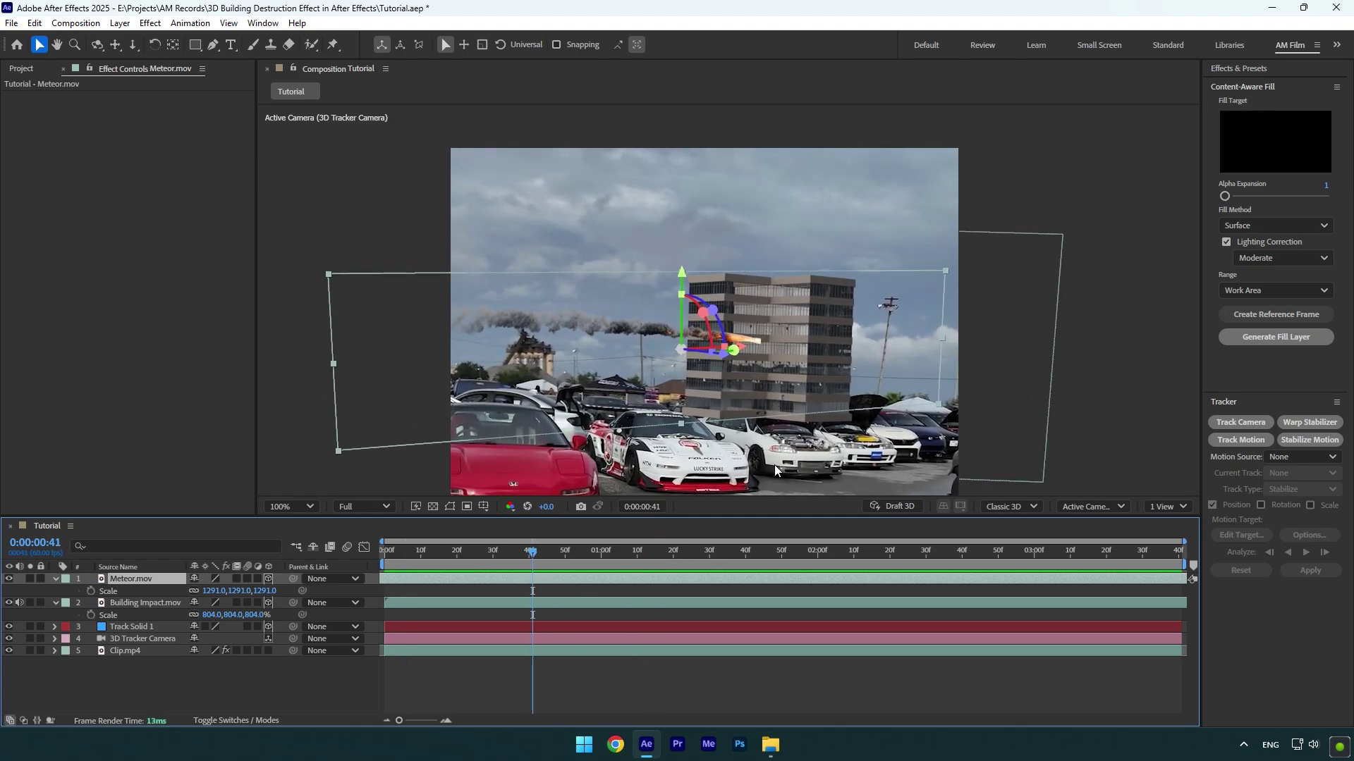
click(771, 744)
drag(945, 218, 233, 688)
click(269, 578)
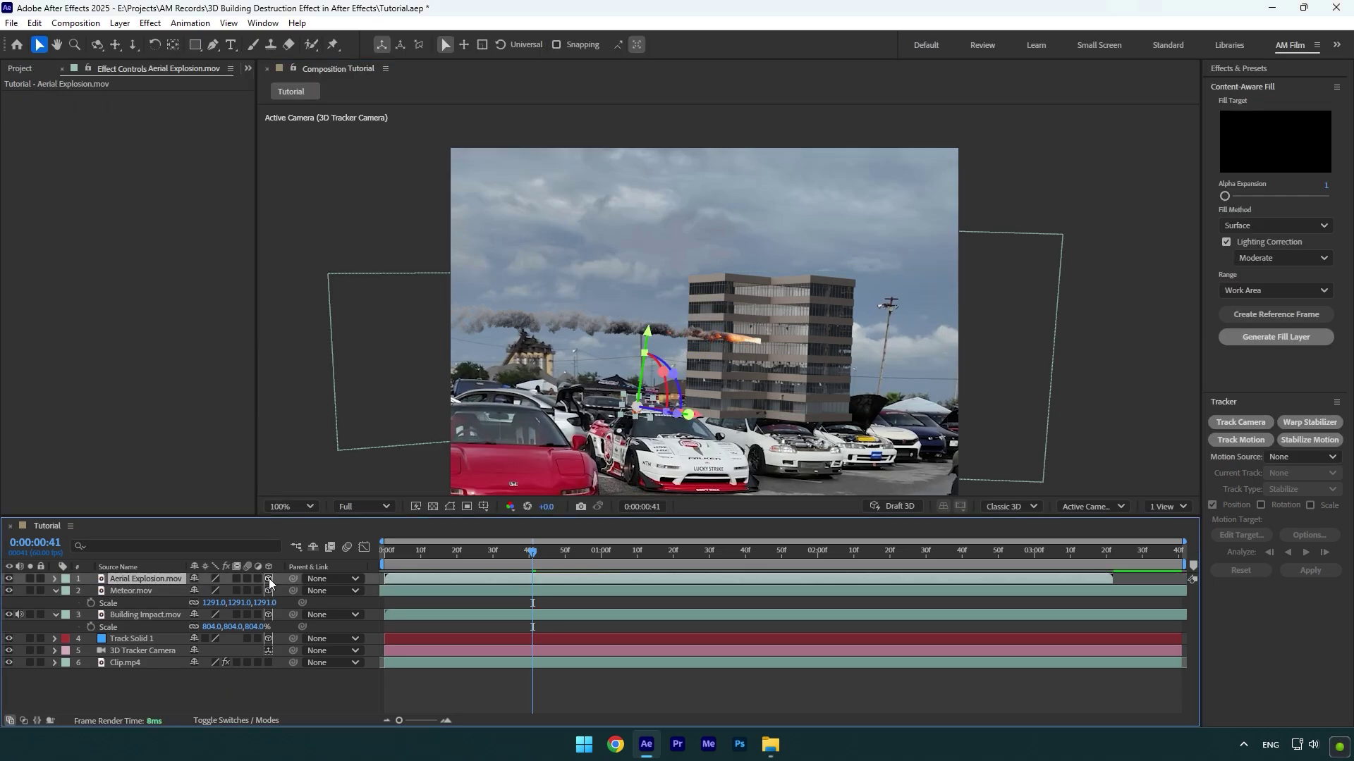
- Scale the Aerial Explosion layer to 424% and position it on the building where the meteor hits
key(s)
drag(211, 591, 439, 591)
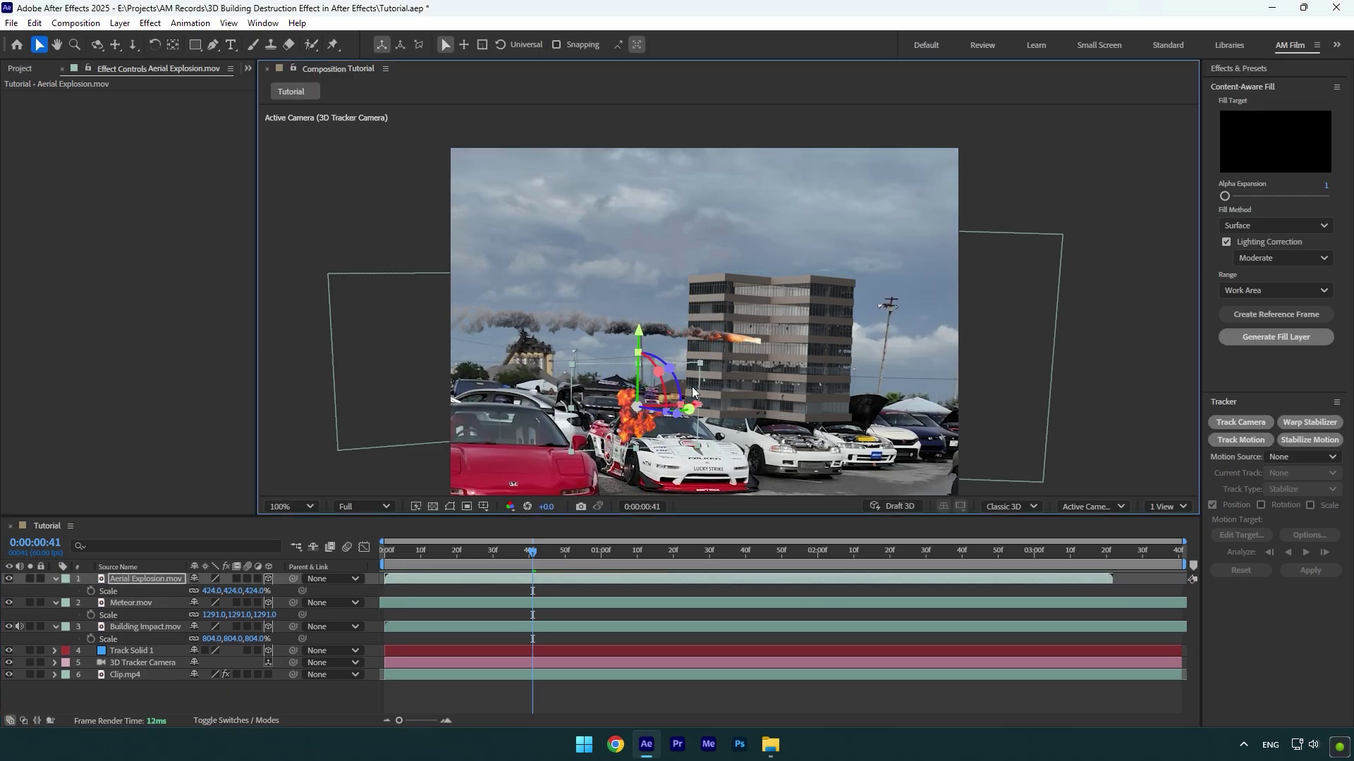
drag(640, 408, 817, 367)
drag(759, 280, 757, 251)
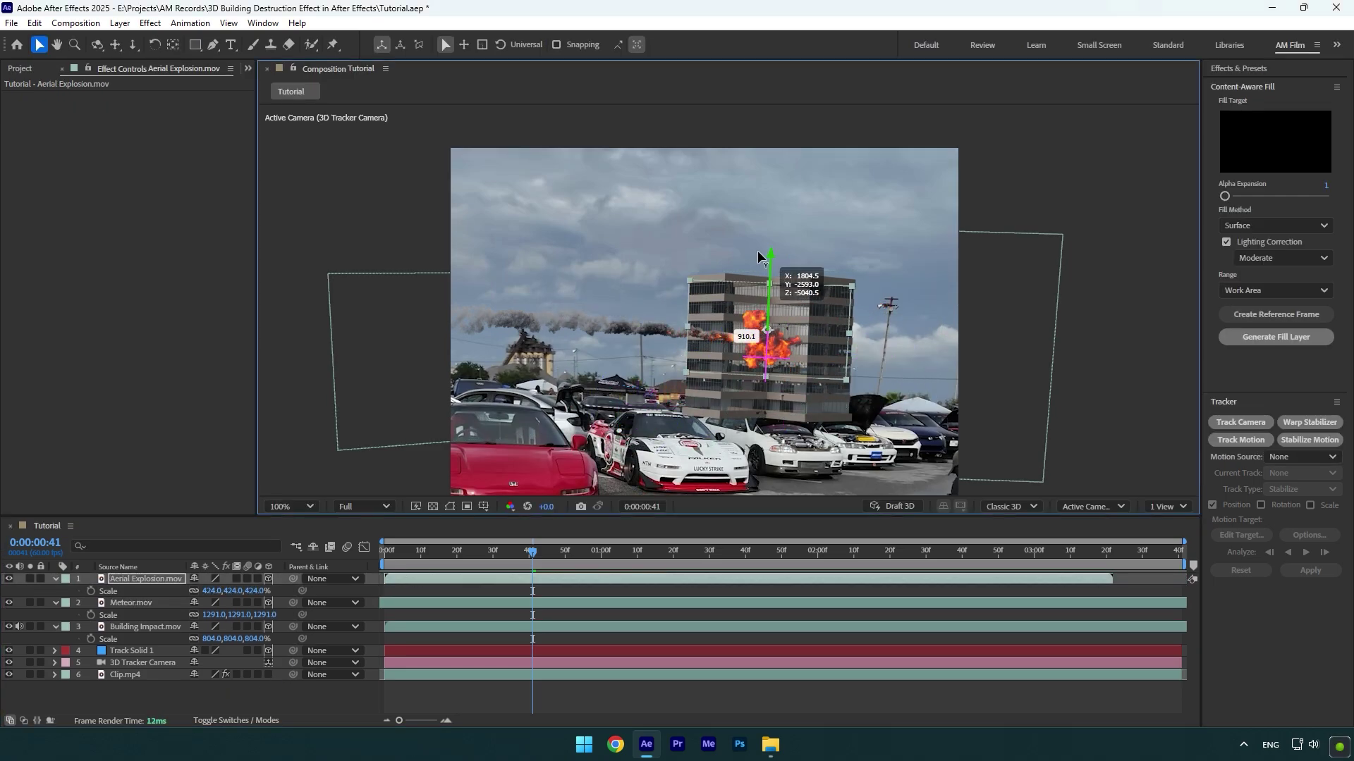
drag(841, 334, 839, 333)
- Shift the Aerial Explosion clip to start just before 0:00:00:40, at the meteor's impact, and preview from the beginning
drag(535, 553, 554, 574)
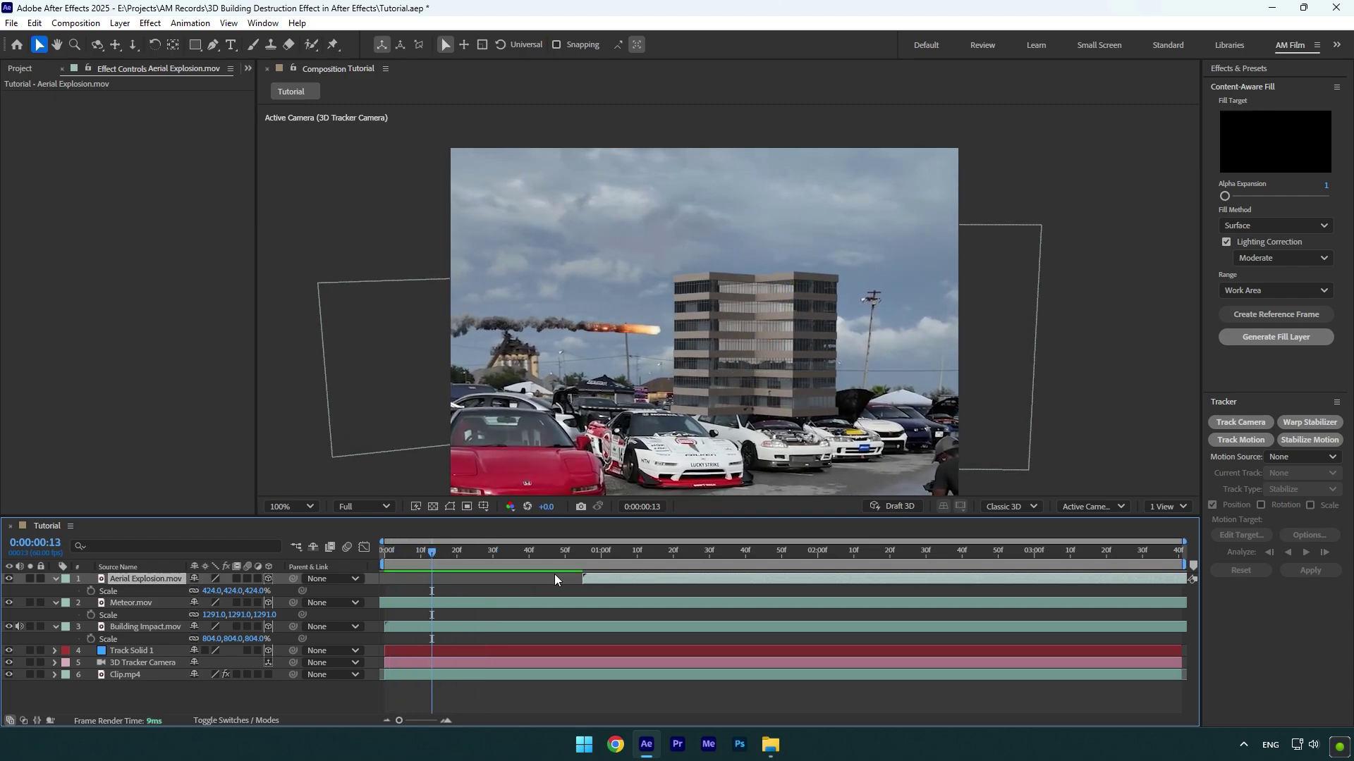
drag(441, 550, 528, 560)
drag(621, 582, 554, 579)
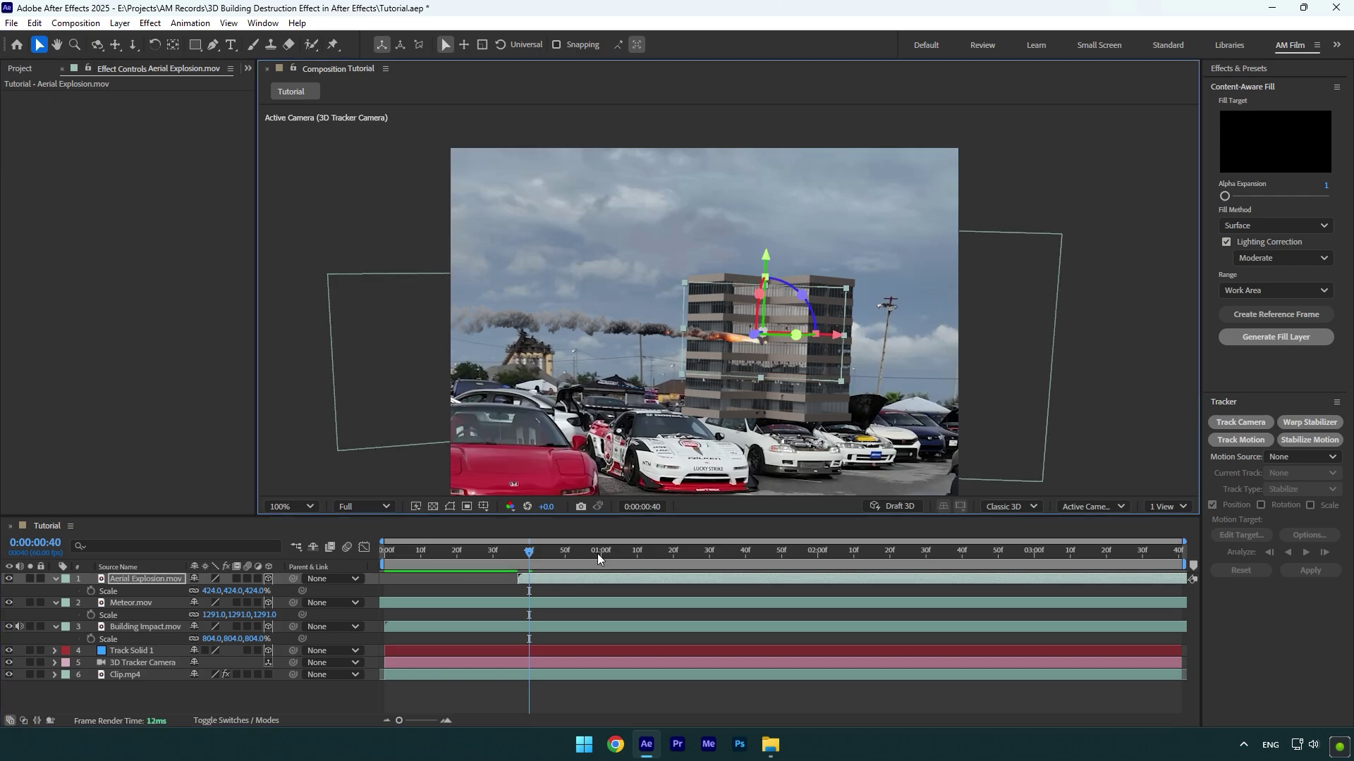
key(Home)
key(space)
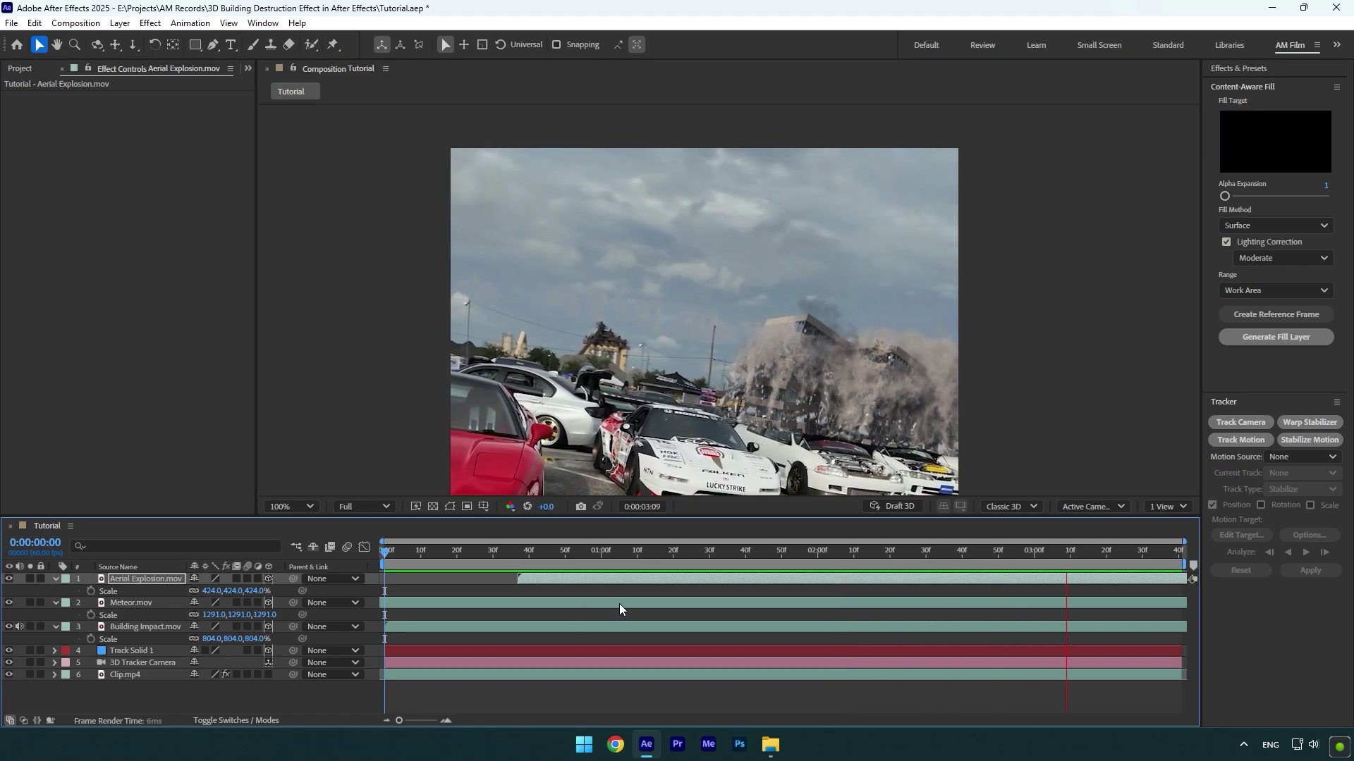
key(space)
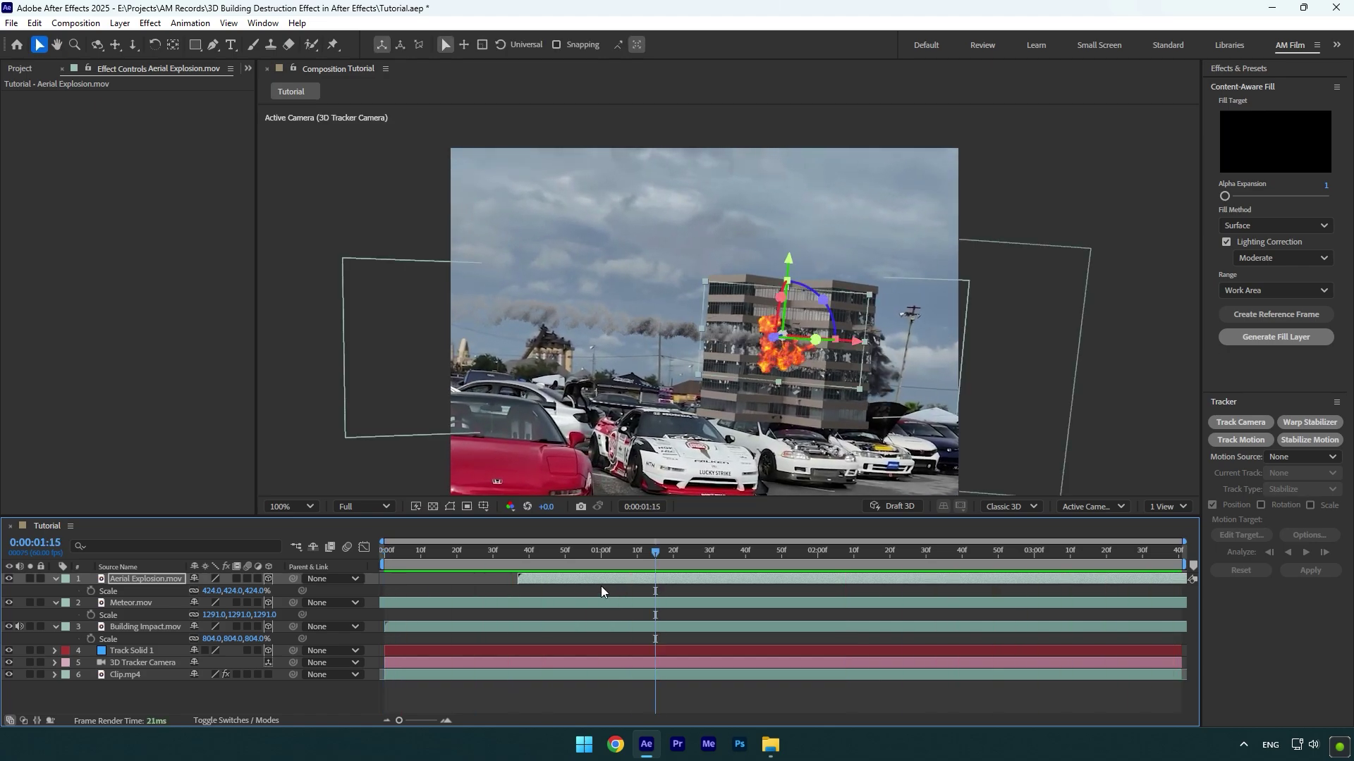
- Add the Ultimate Explosion clip as the top layer and make it a 3D layer
click(307, 508)
click(310, 236)
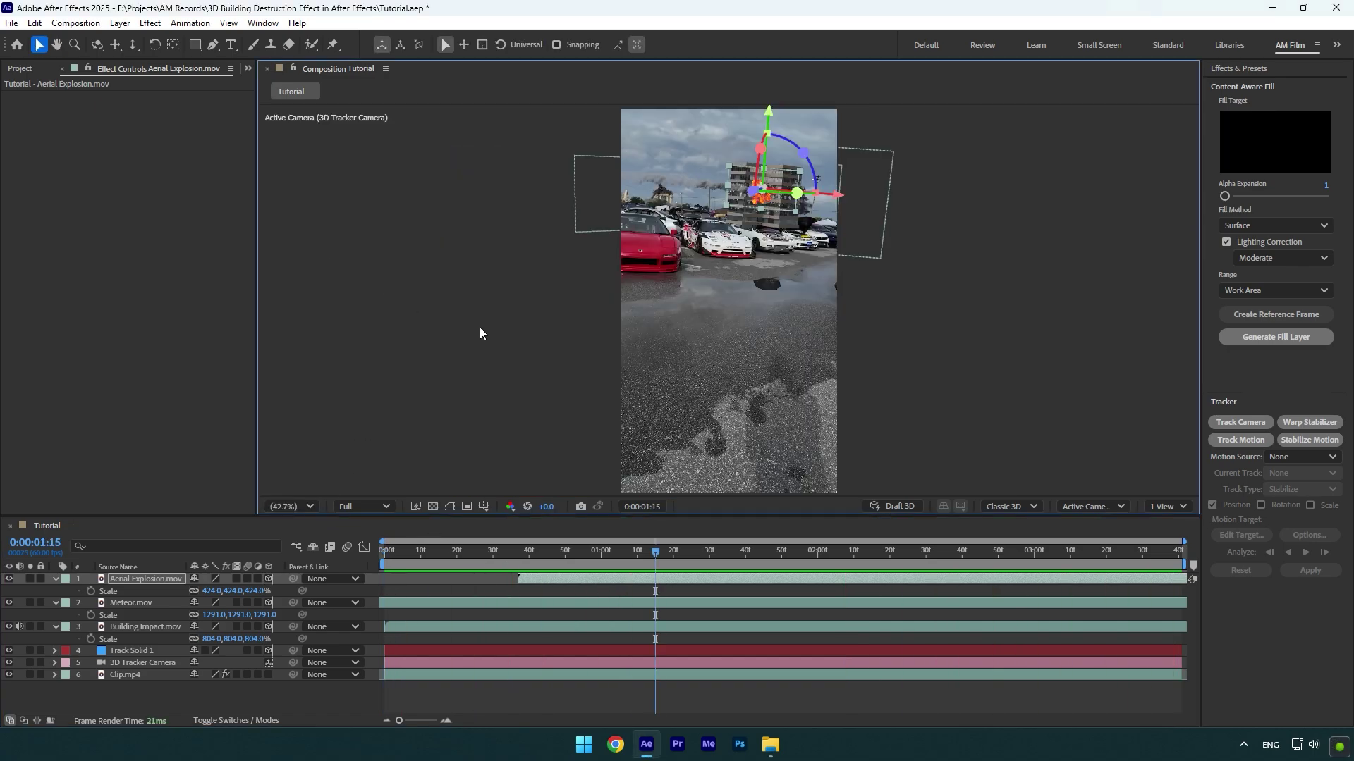
click(771, 744)
drag(701, 211, 199, 700)
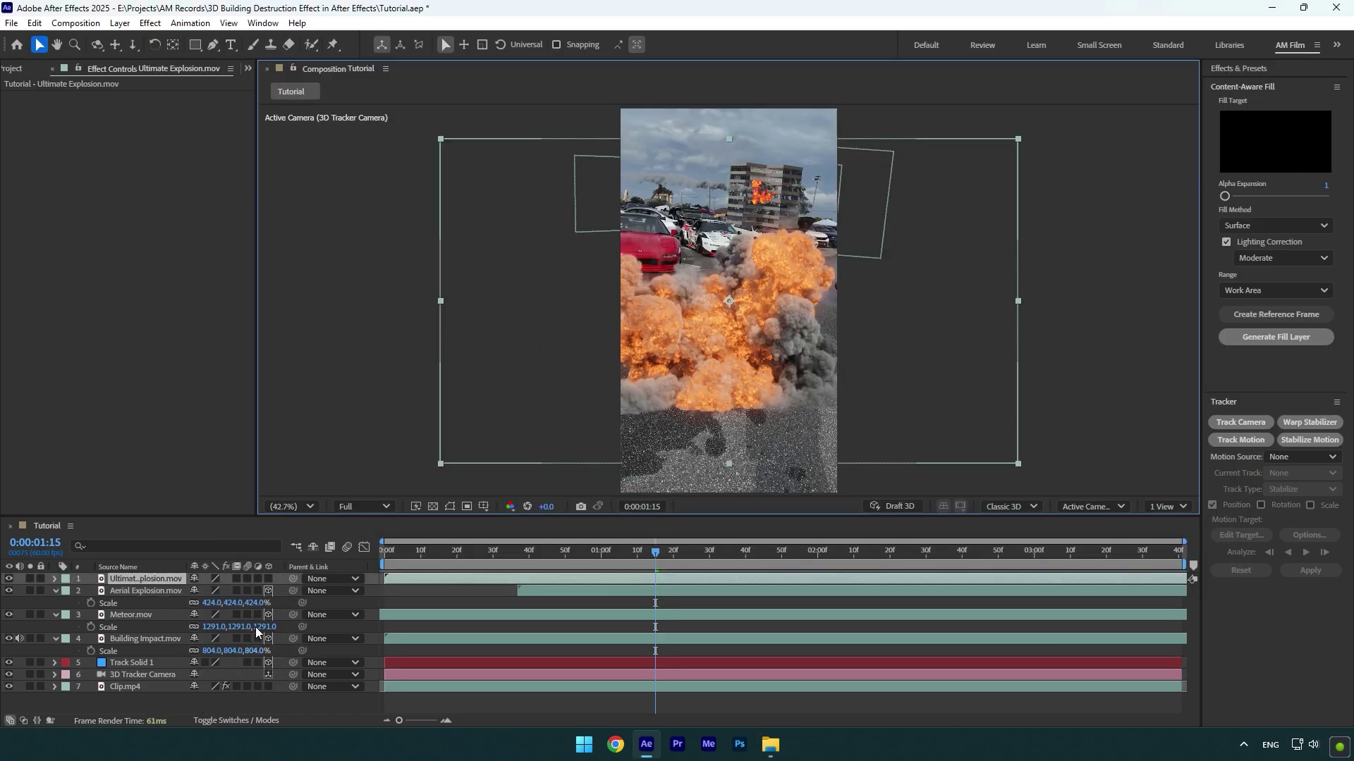
click(269, 578)
- Scale the Ultimate Explosion layer to 696% and position it at the building's right side, level with its lower floors
key(s)
drag(209, 591, 614, 573)
drag(758, 229, 882, 221)
drag(809, 143, 810, 125)
scroll(800, 193, up, 2)
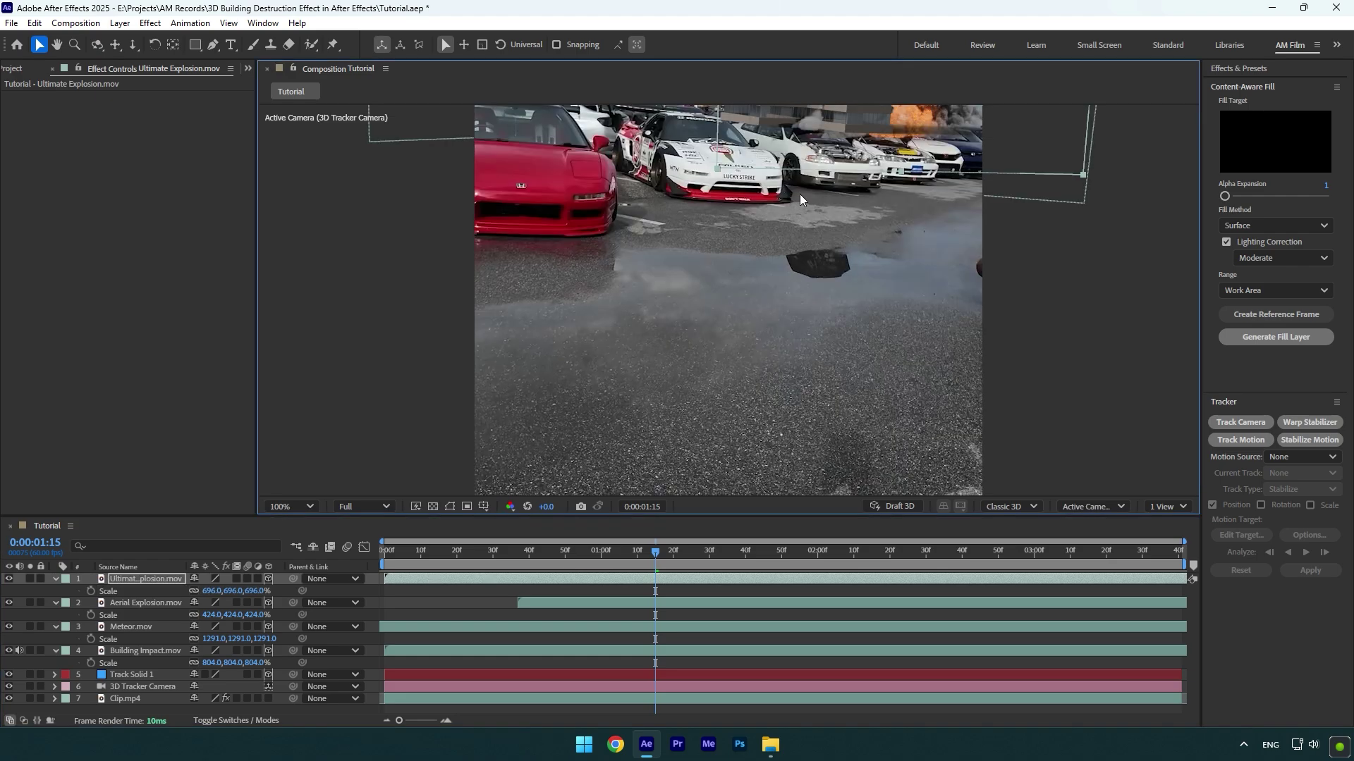
drag(800, 193, 709, 458)
drag(839, 332, 824, 332)
- Shift the Ultimate Explosion clip to start at 0:00:00:50 and preview the blast
drag(657, 555, 941, 575)
drag(568, 560, 606, 585)
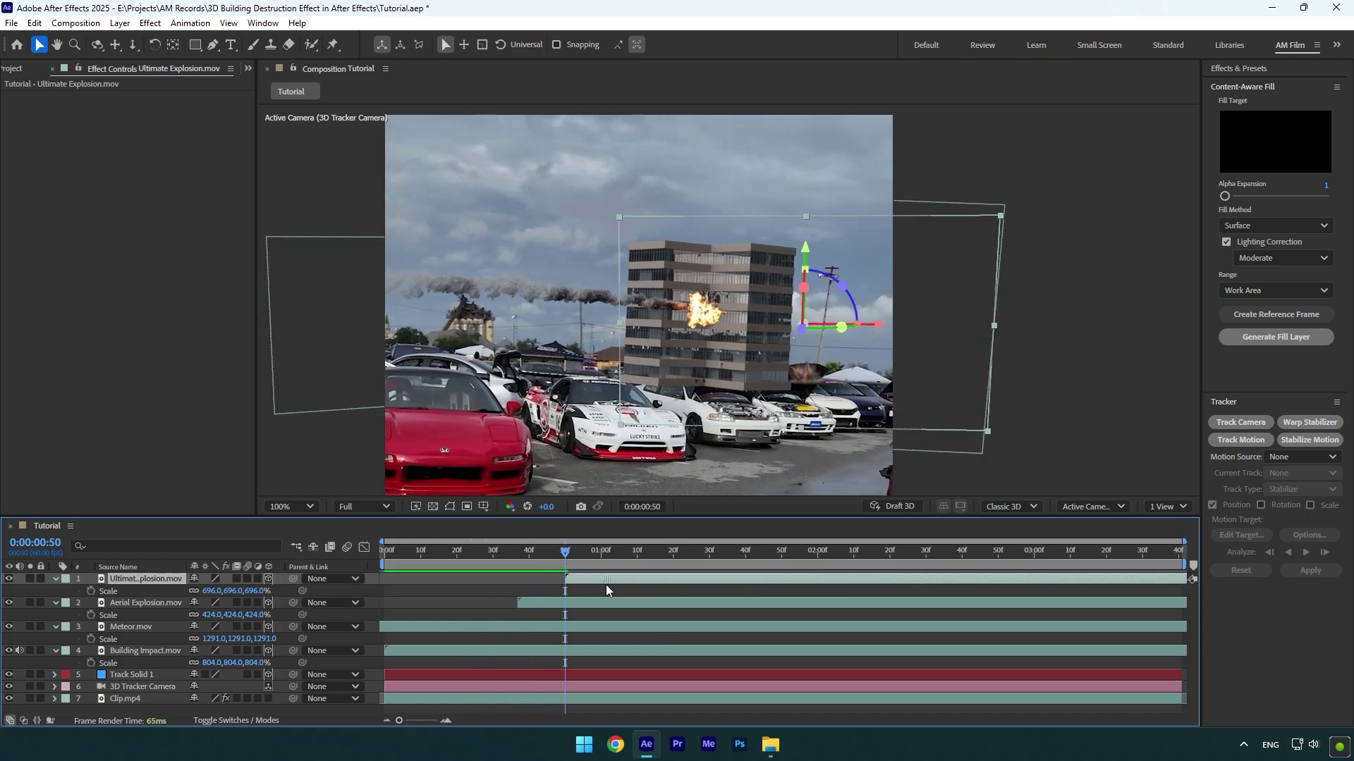
key(space)
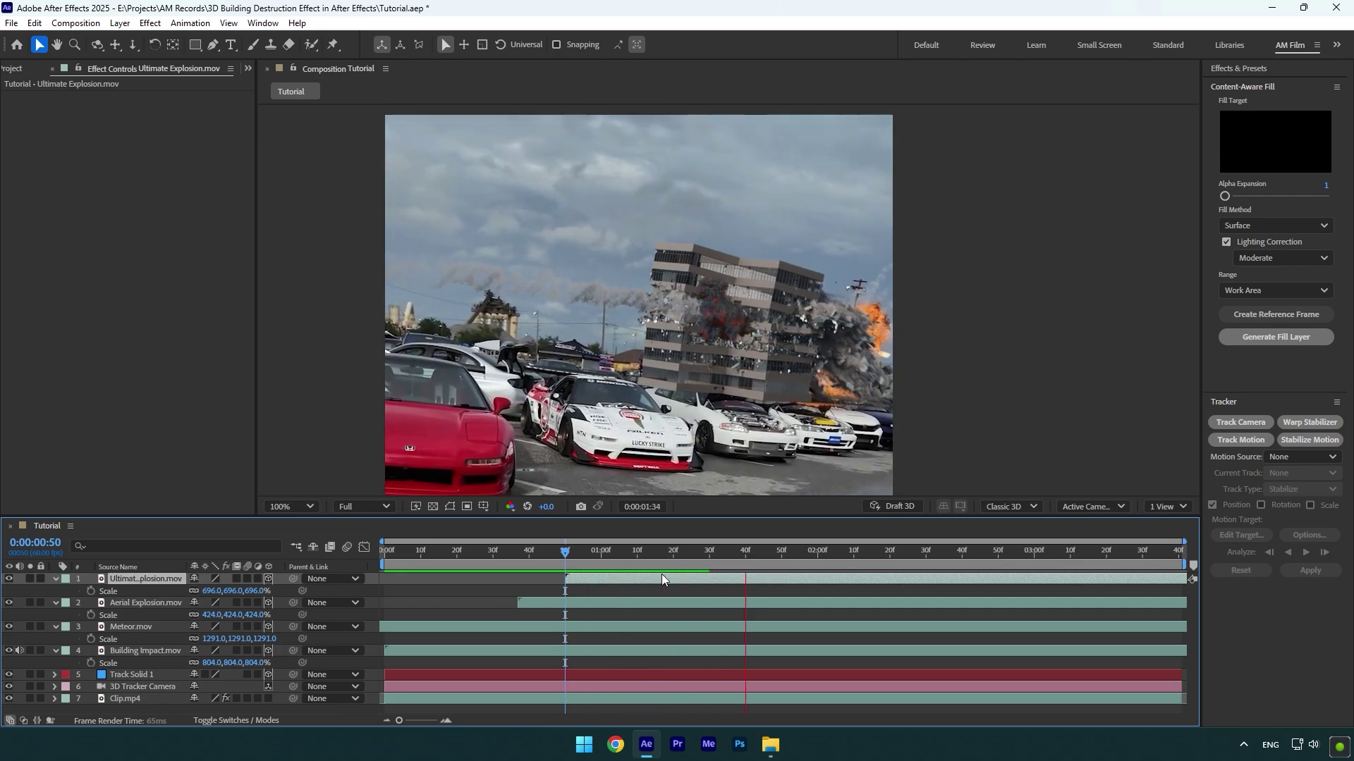
key(space)
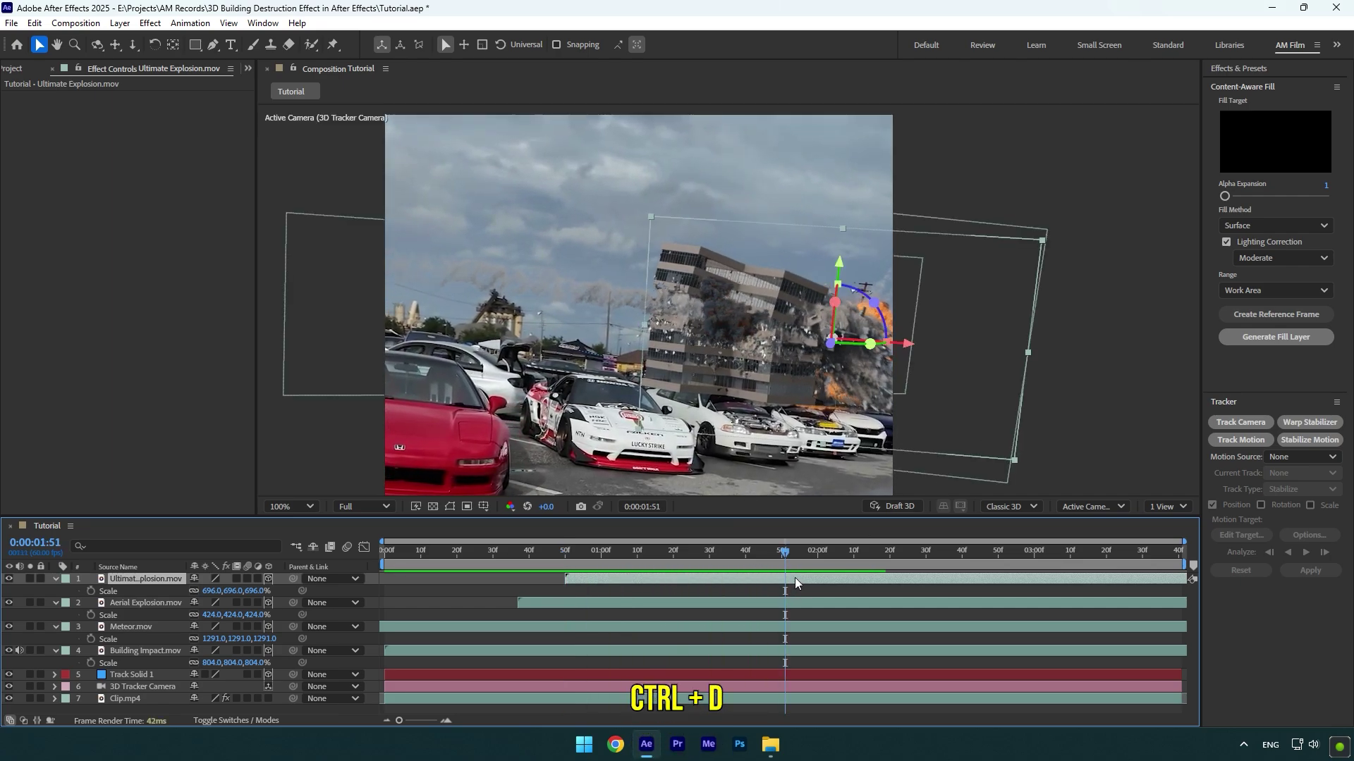
- Duplicate the Ultimate Explosion layer, move the copy to the building's left side and start it around 0:00:01:44
key(ctrl+d)
drag(910, 349, 788, 336)
drag(709, 346, 707, 347)
drag(616, 579, 810, 580)
- Scale the duplicated explosion to 457%, lower it to the building's left base and preview from the beginning
key(s)
drag(210, 592, 41, 592)
drag(716, 256, 715, 291)
drag(782, 370, 740, 369)
drag(770, 550, 383, 595)
key(space)
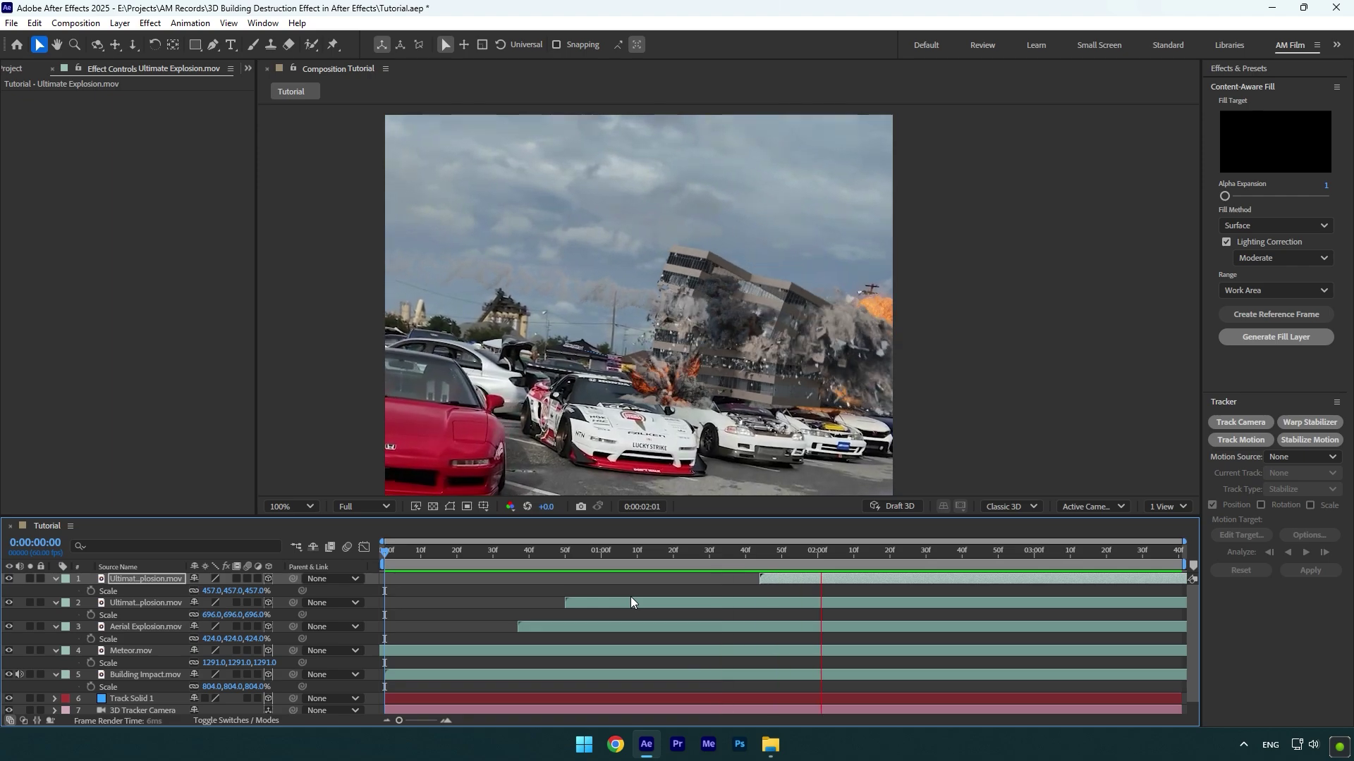
key(space)
- Refine the duplicated explosion to start around 0:00:01:33, sit slightly higher and scale to 501%, and preview from the beginning
drag(942, 577, 903, 579)
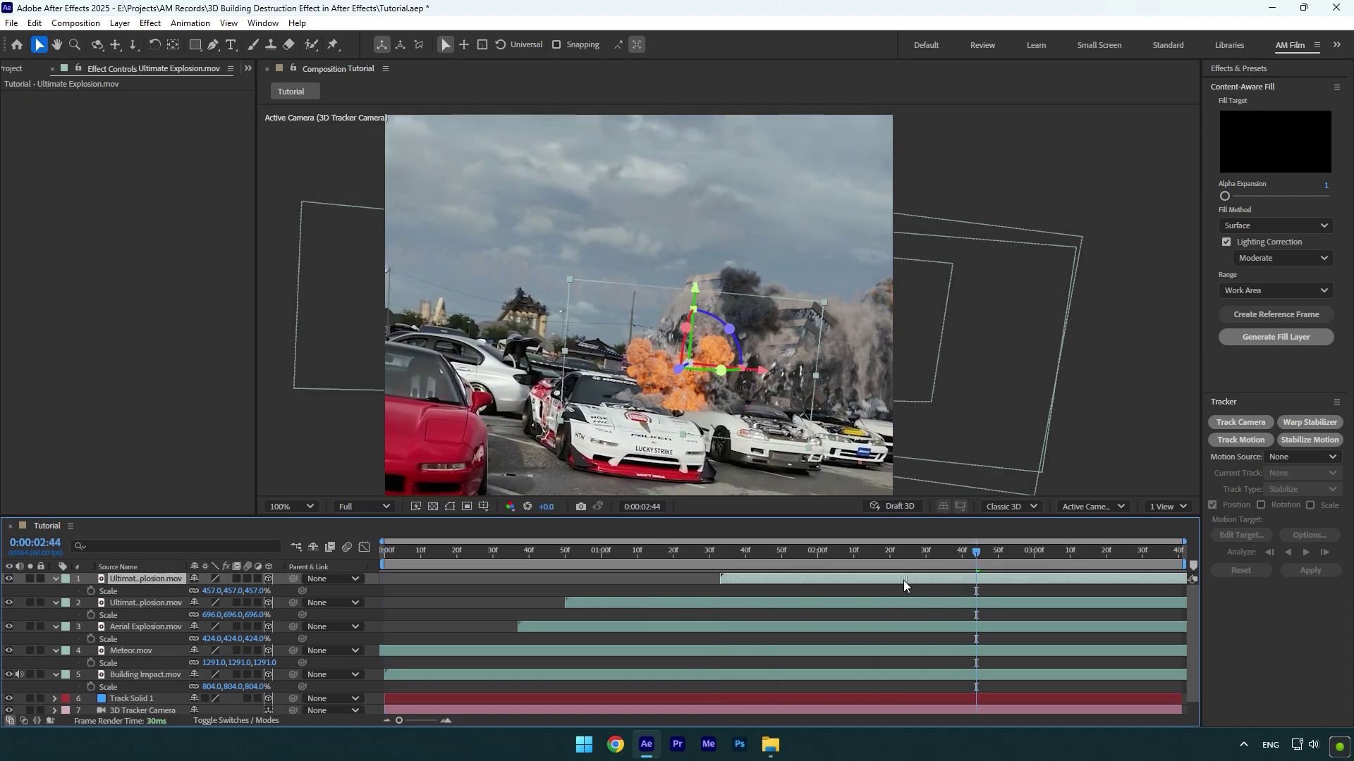
drag(694, 289, 692, 268)
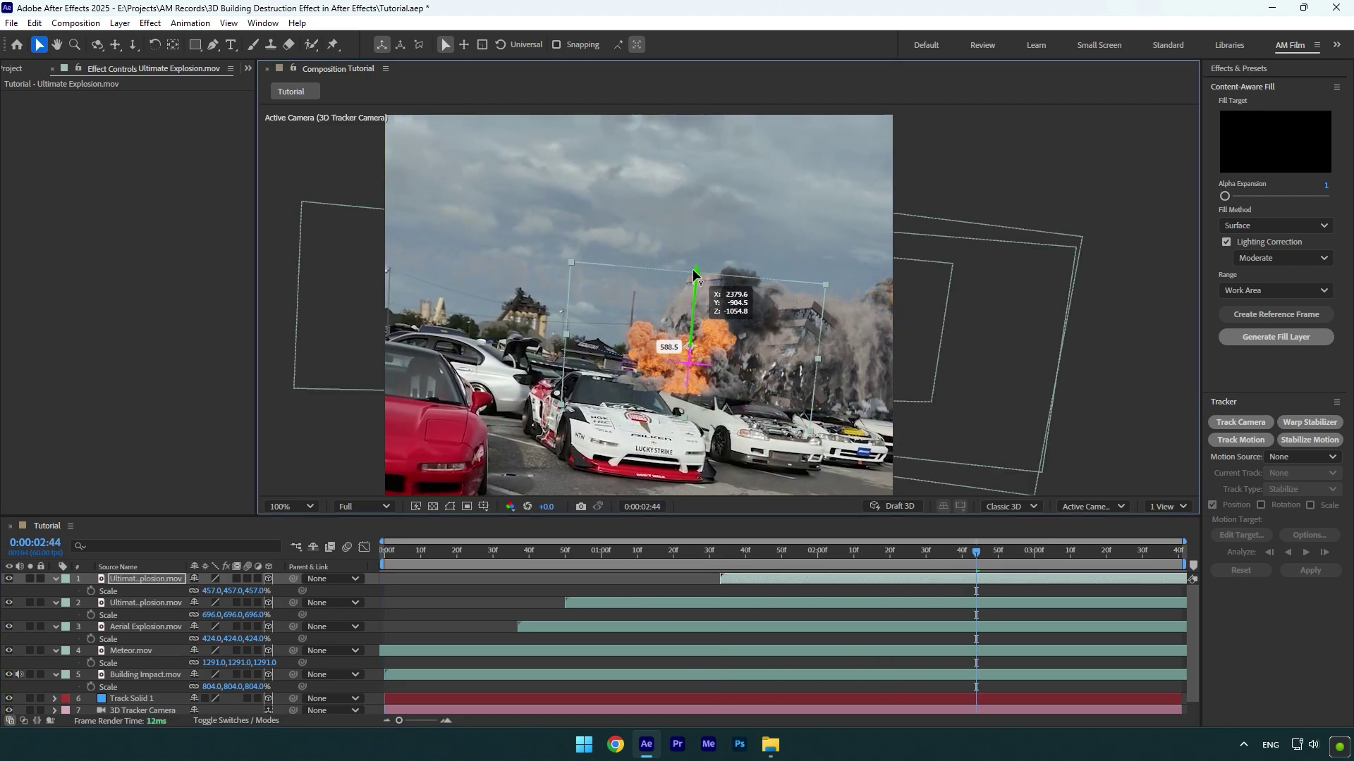
drag(206, 591, 252, 591)
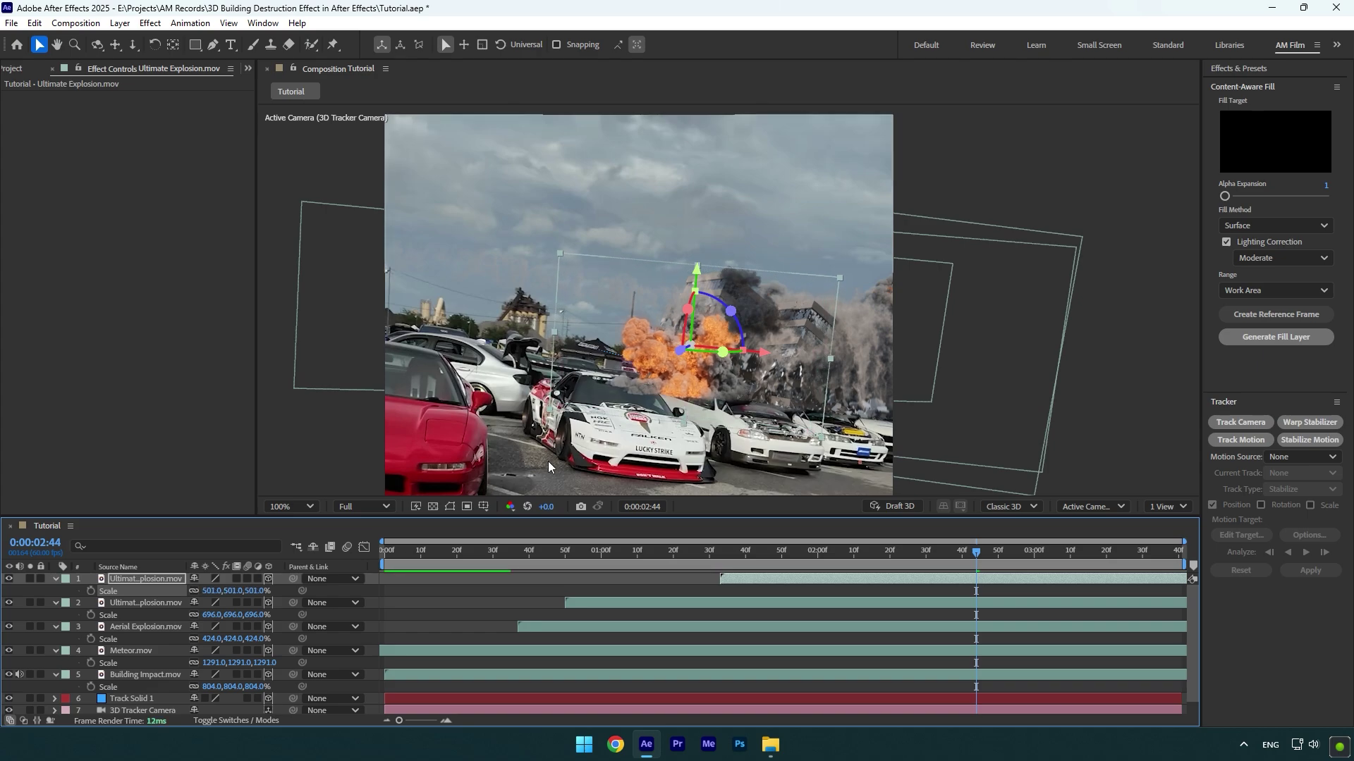
key(Home)
key(space)
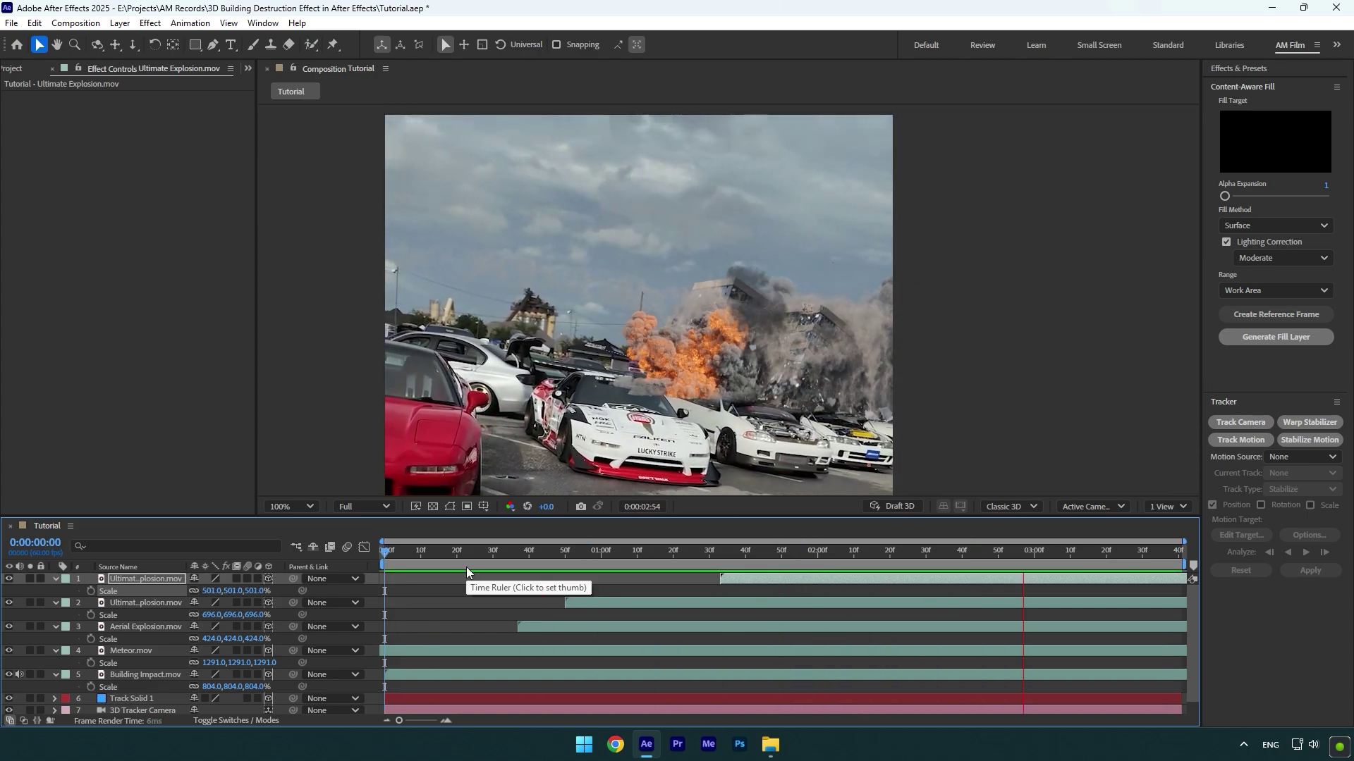
drag(600, 556, 565, 557)
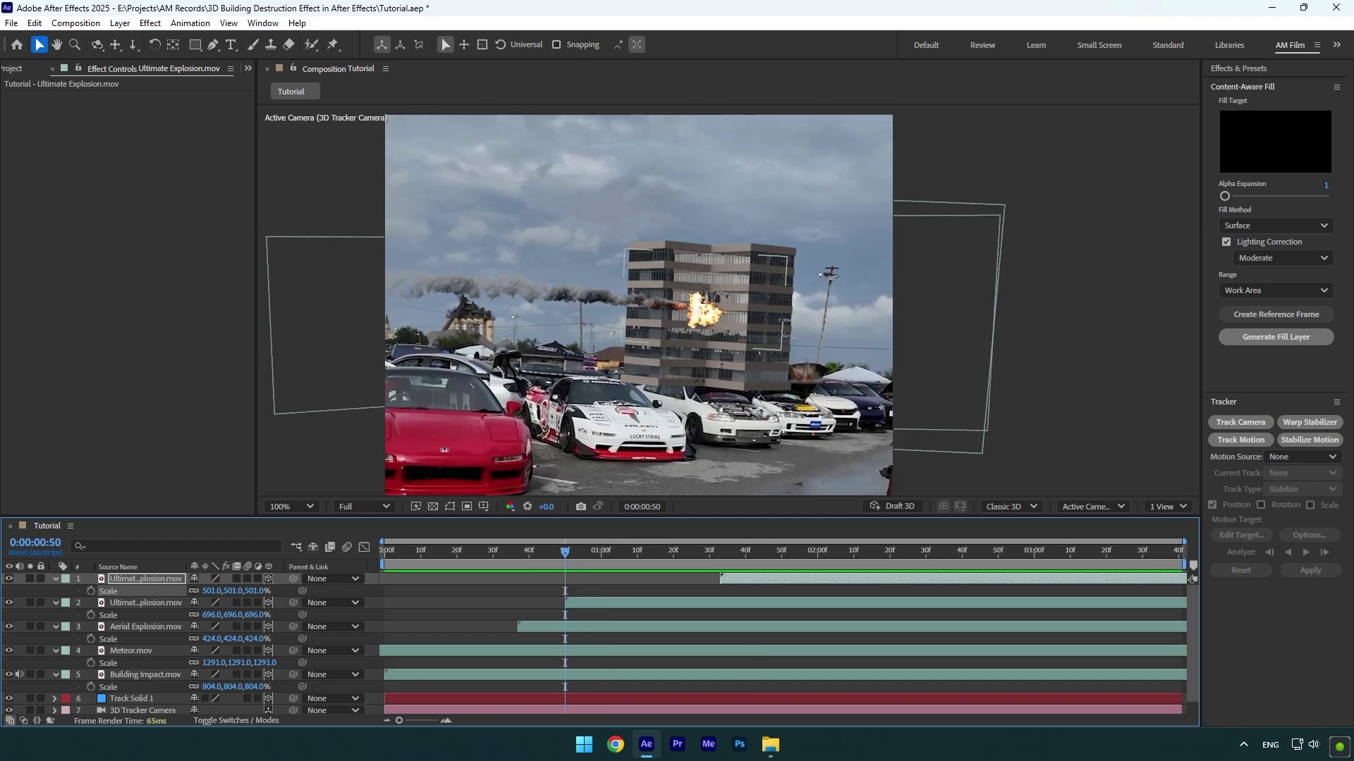
- Duplicate the Clip.mp4 layer and place the copy above all other layers
click(266, 509)
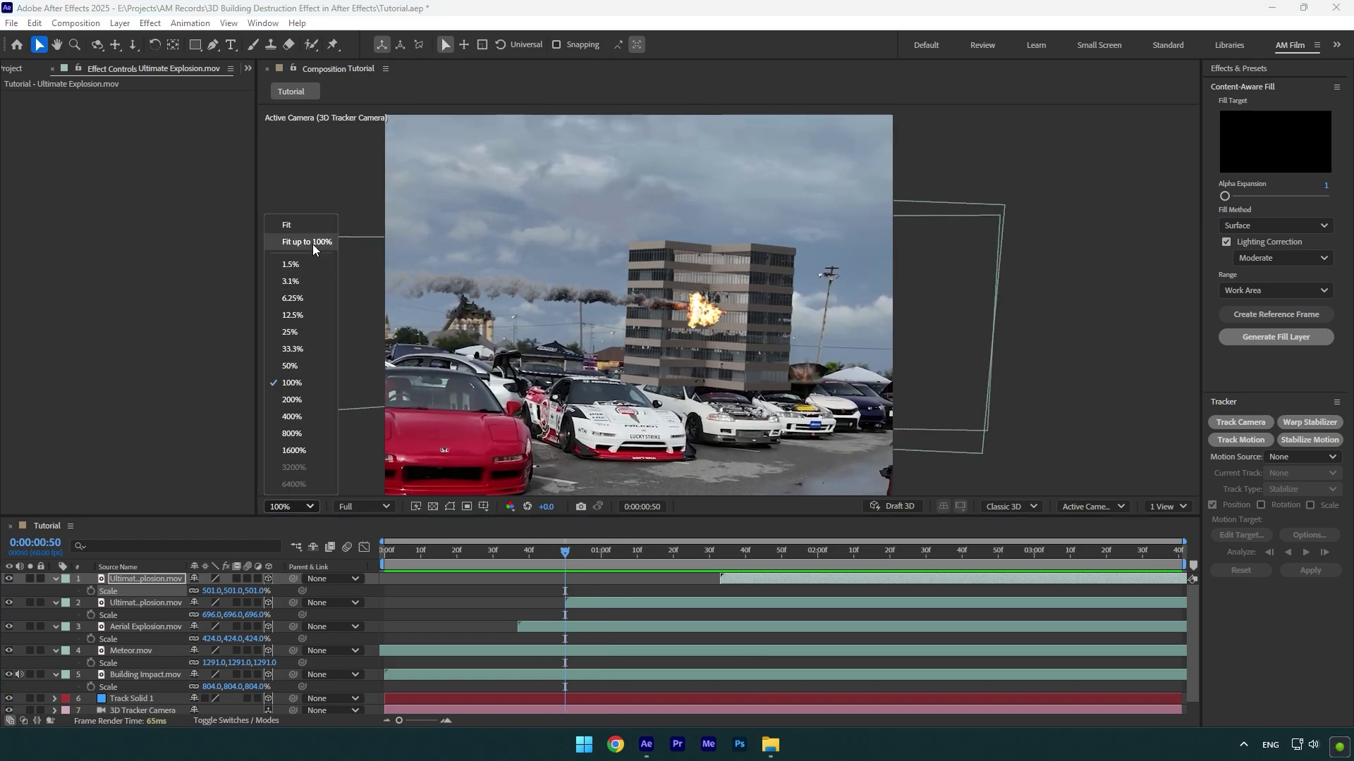
click(311, 244)
scroll(131, 615, down, 1)
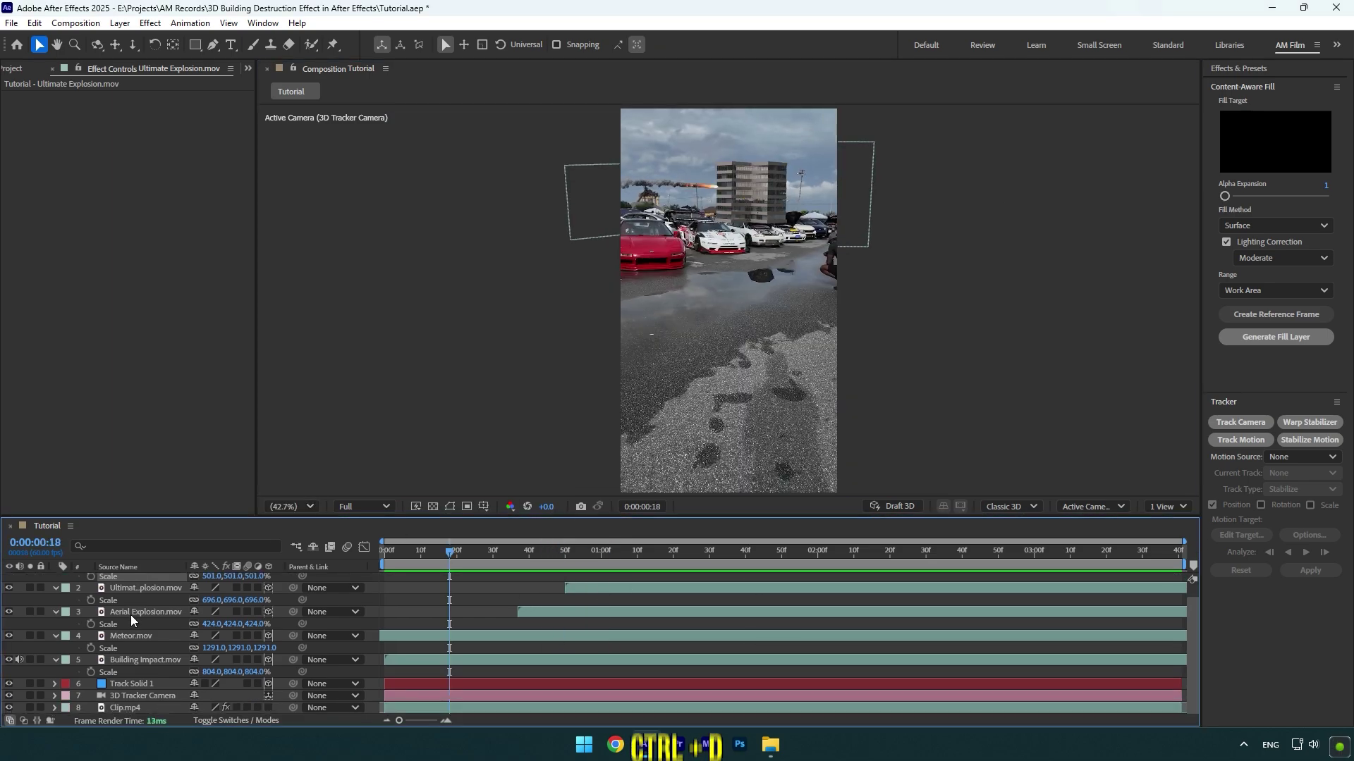
click(127, 707)
drag(133, 706, 125, 578)
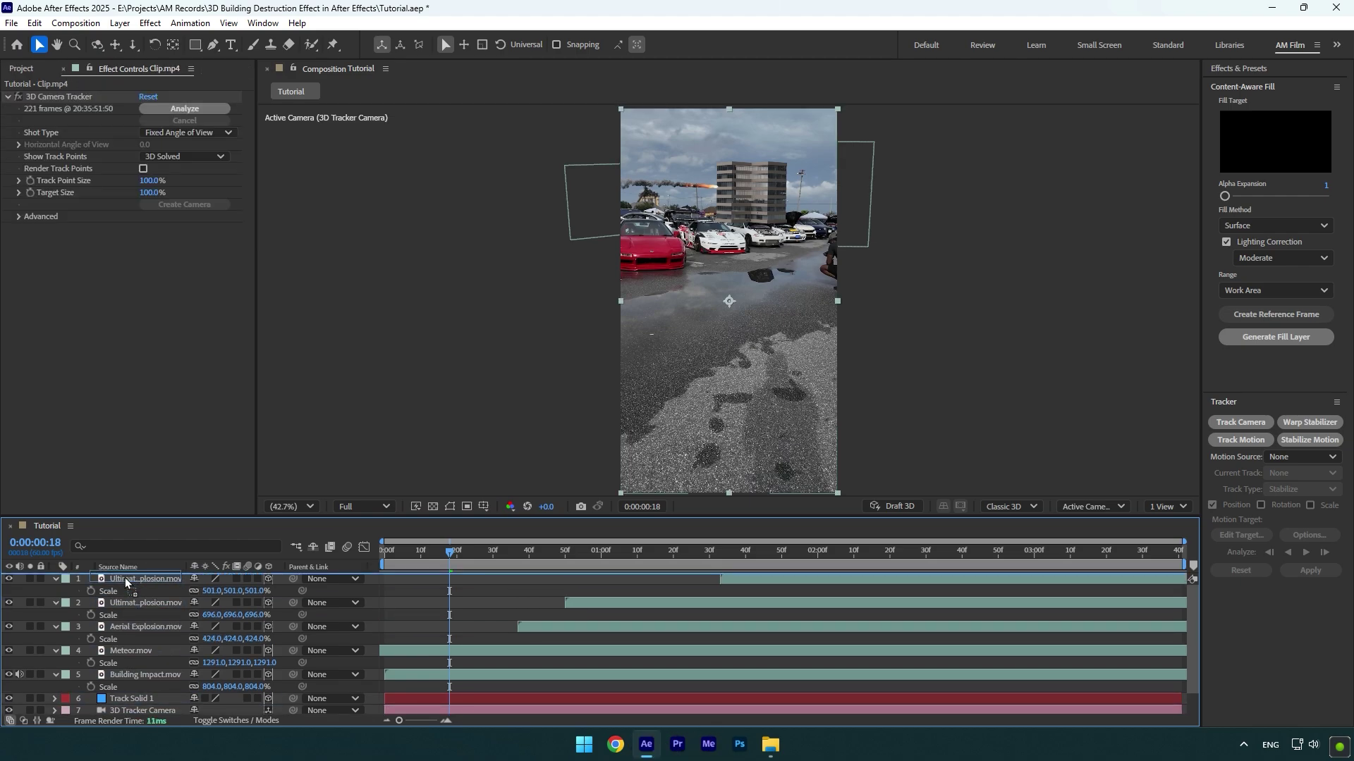
drag(125, 578, 125, 578)
- Rename the top clip layer "Foreground" and remove its 3D Camera Tracker effect
right_click(124, 577)
click(164, 539)
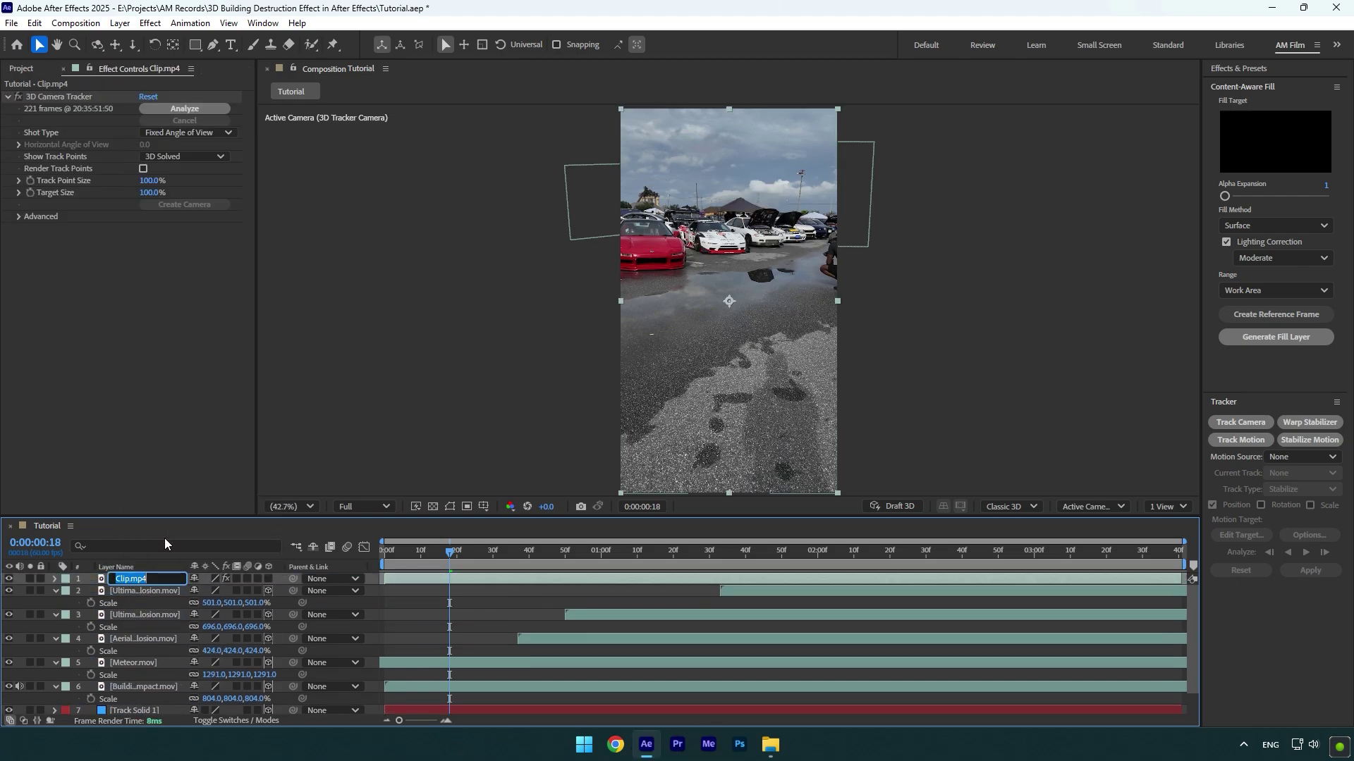
text(Foreground)
key(Return)
click(79, 96)
key(Delete)
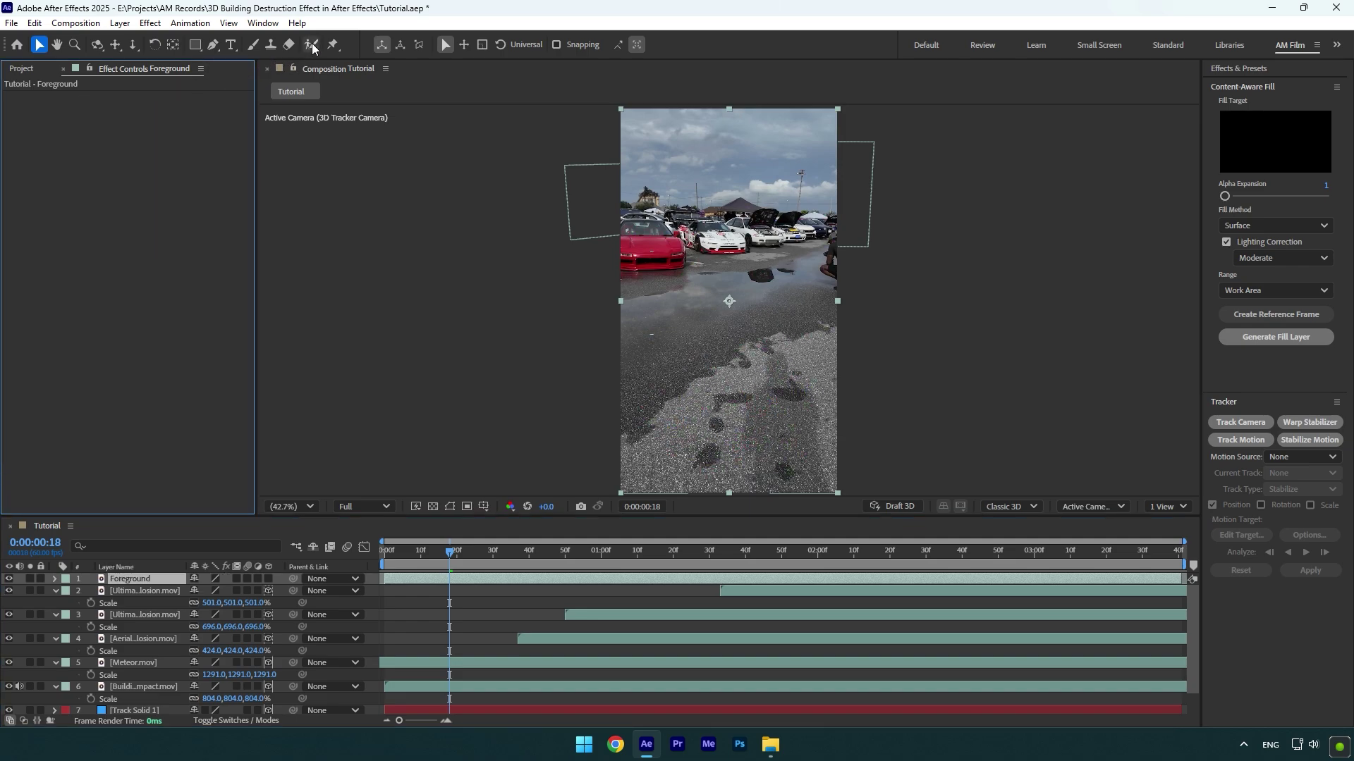
- At the first frame, select the sky above the cars on the Foreground layer with the Roto Brush and invert foreground/background
key(alt+w)
drag(449, 549, 385, 551)
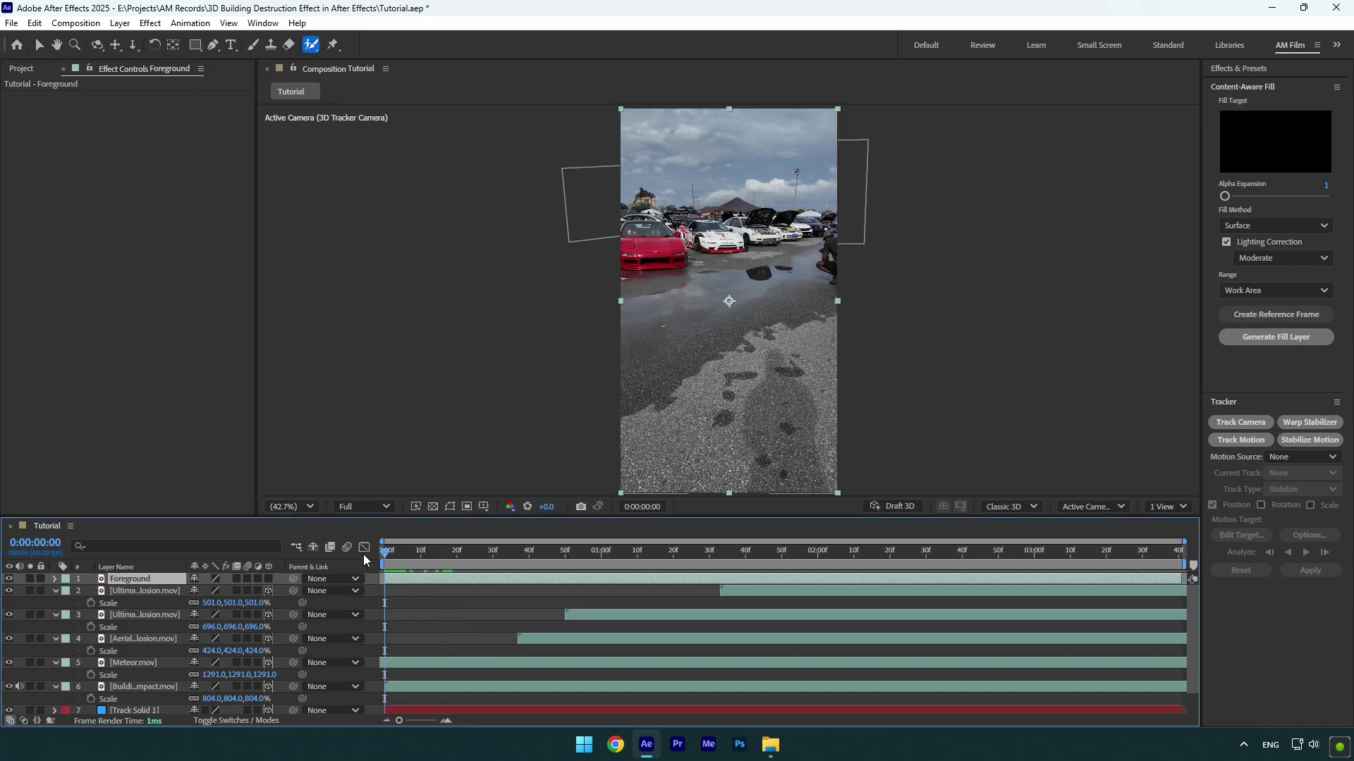
double_click(110, 581)
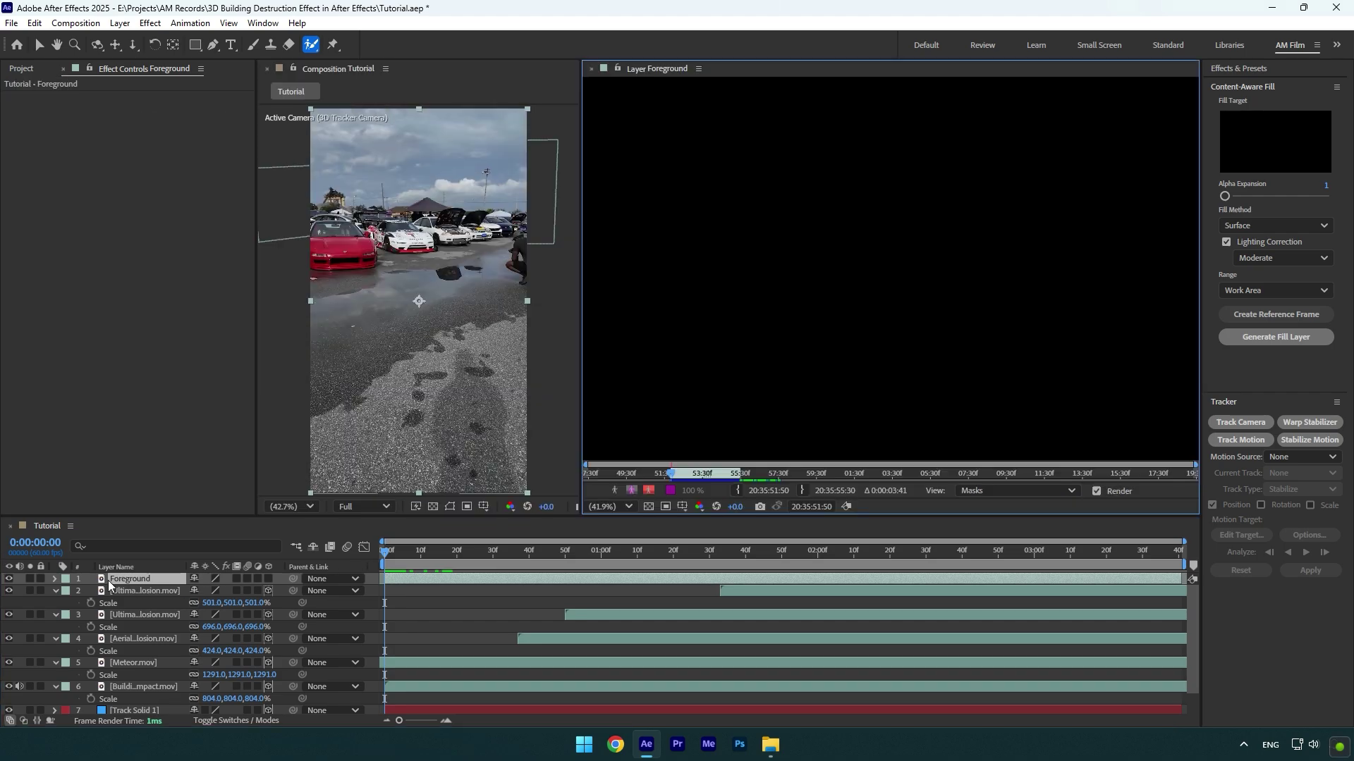
scroll(944, 165, up, 3)
key(h)
drag(922, 152, 820, 333)
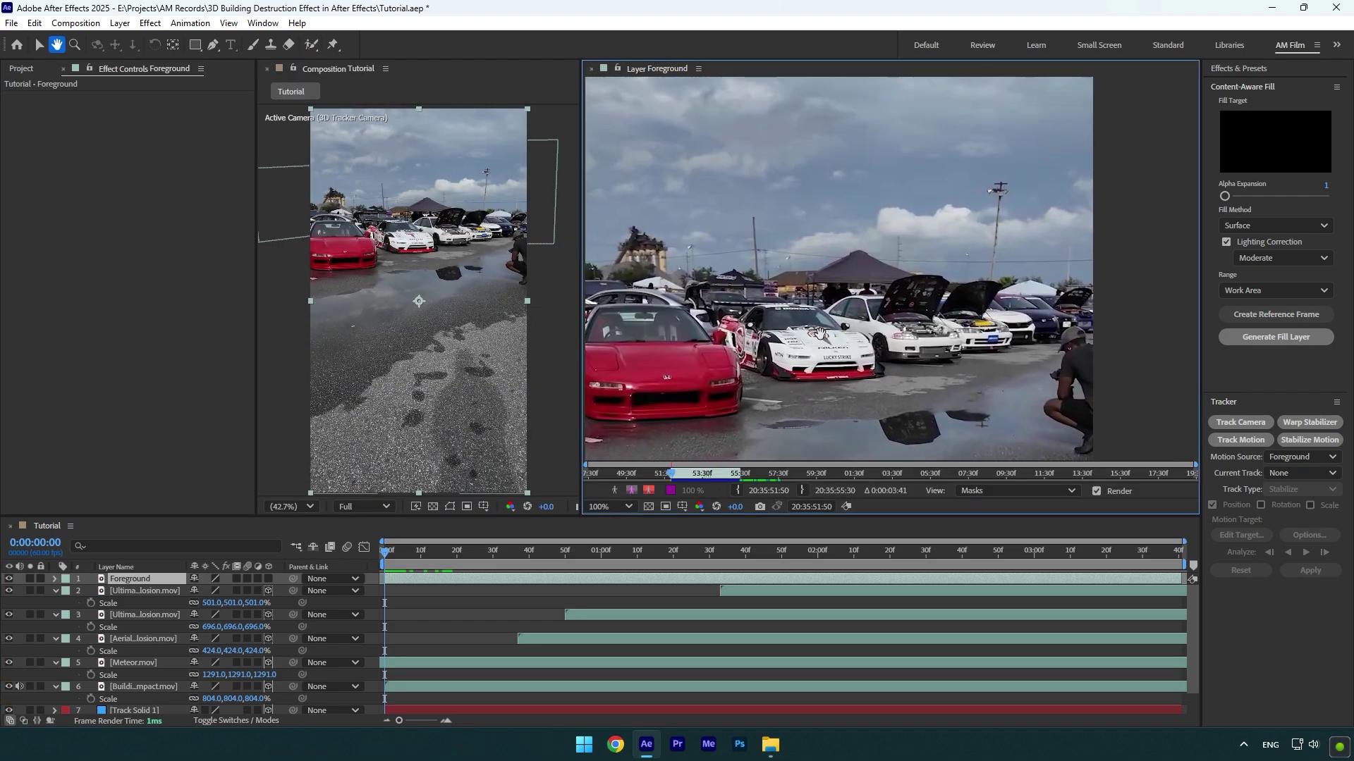
key(alt+w)
drag(635, 138, 1026, 136)
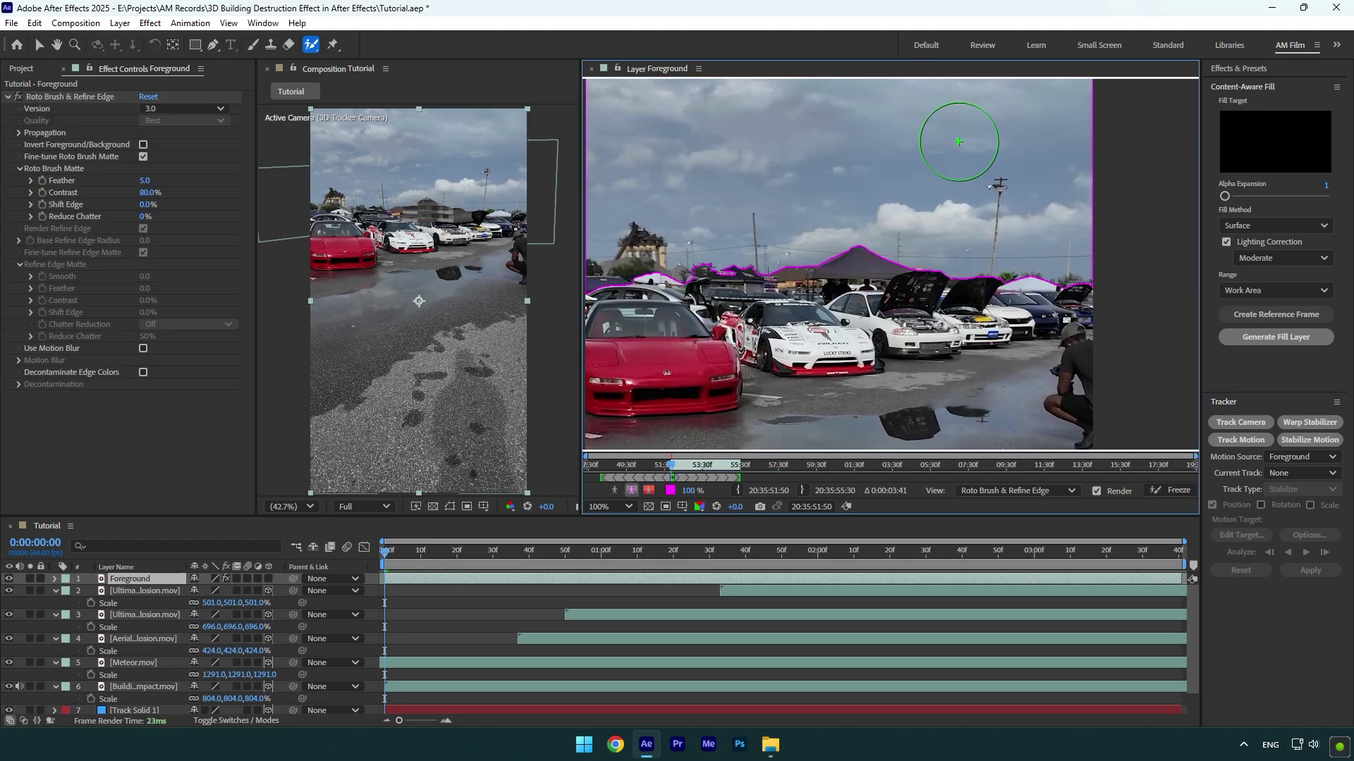
scroll(933, 155, down, 2)
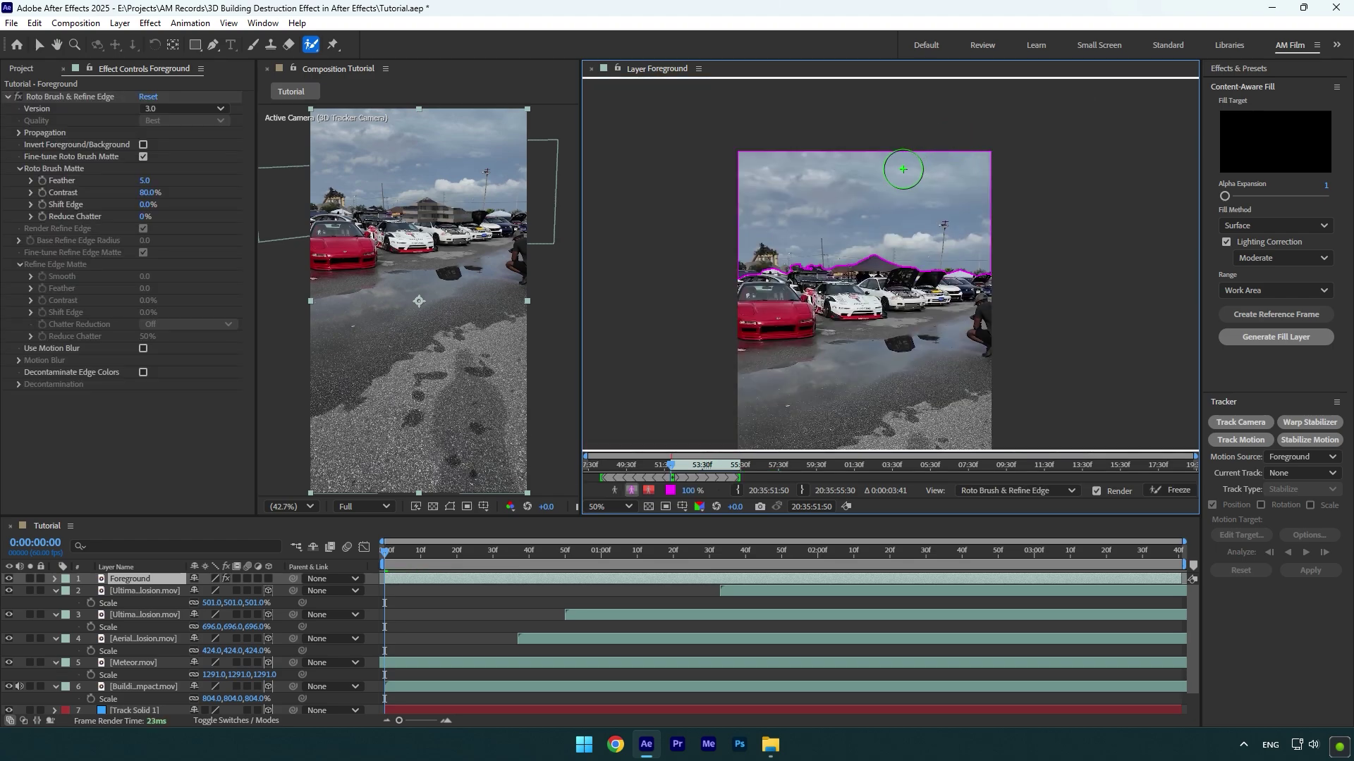
click(143, 146)
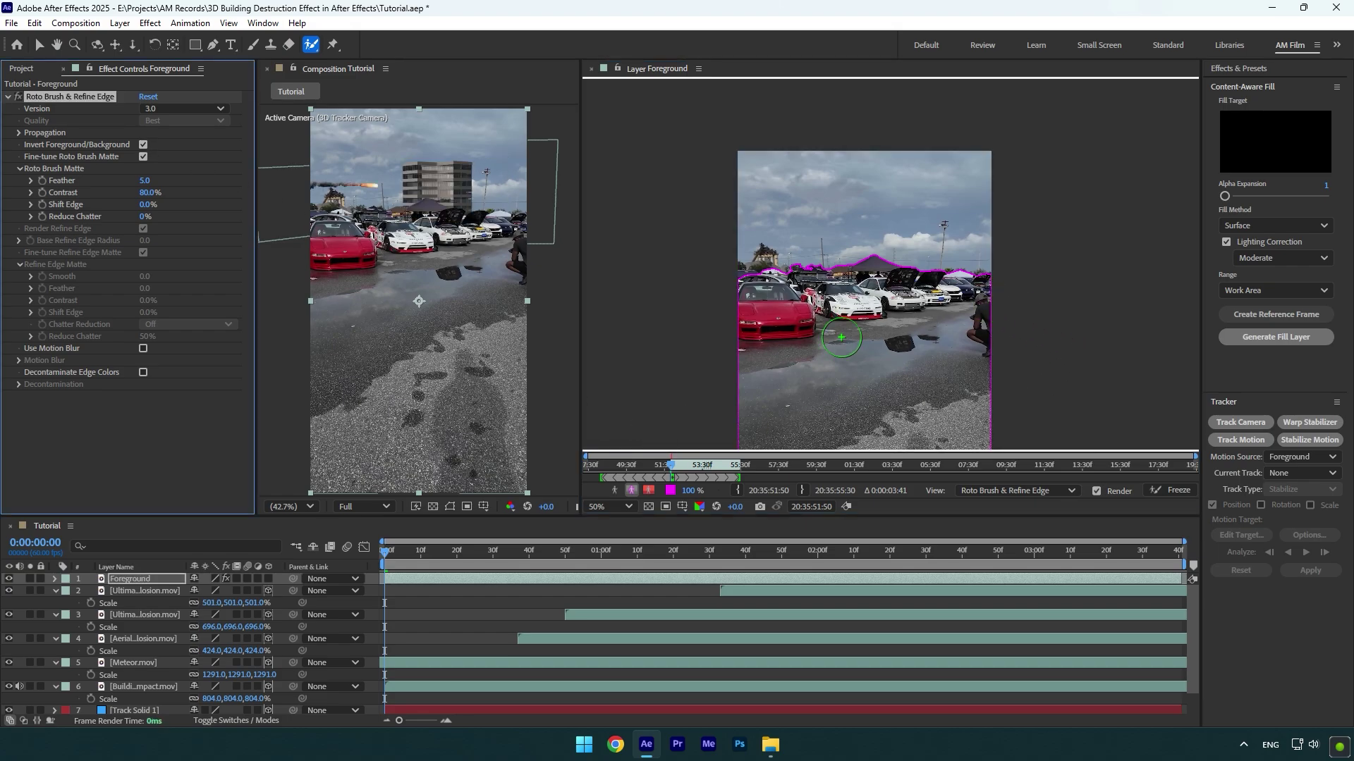
- Extend the Roto Brush matte to include the distant structure behind the red car
key(period)
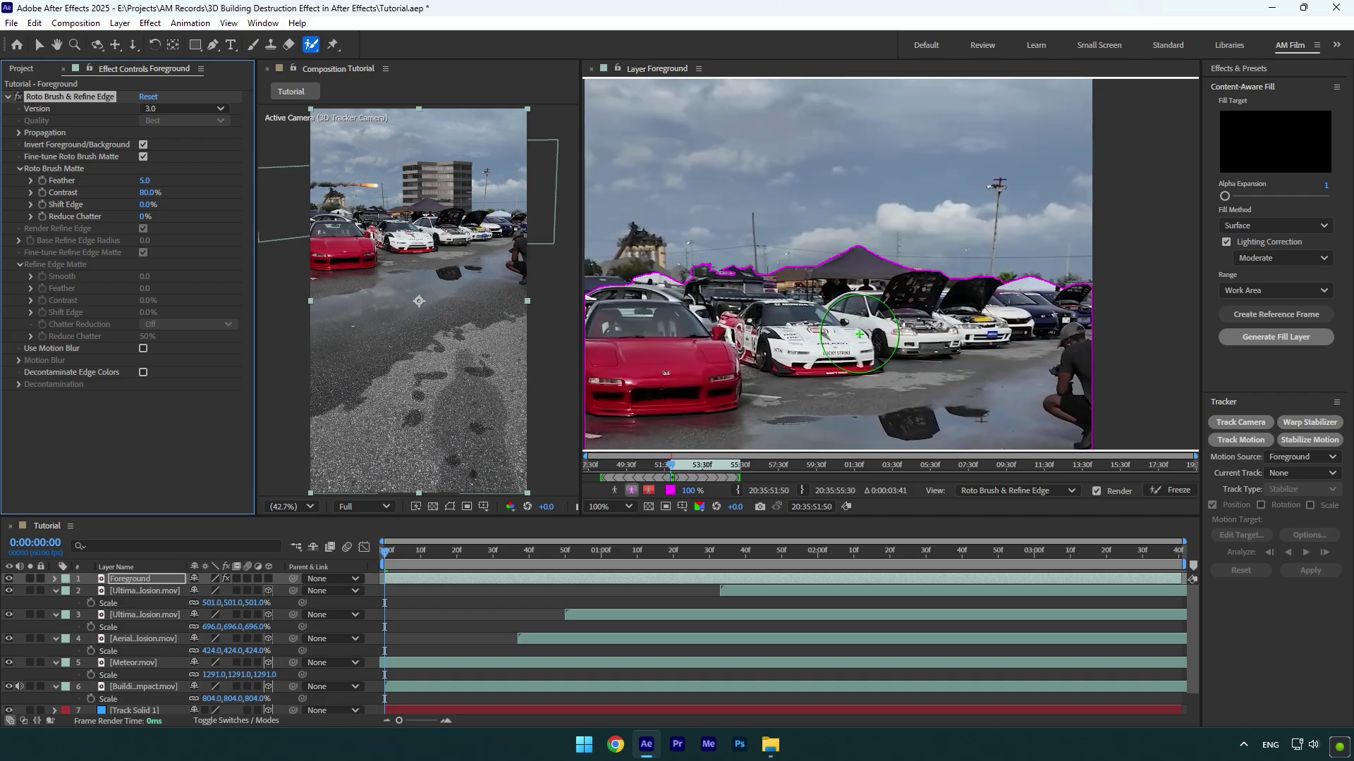
mouse_move(641, 274)
mouse_down()
mouse_move(784, 313)
mouse_move(765, 313)
mouse_up()
mouse_move(775, 309)
mouse_down()
mouse_move(778, 291)
mouse_move(695, 300)
mouse_up()
scroll(780, 315, down, 1)
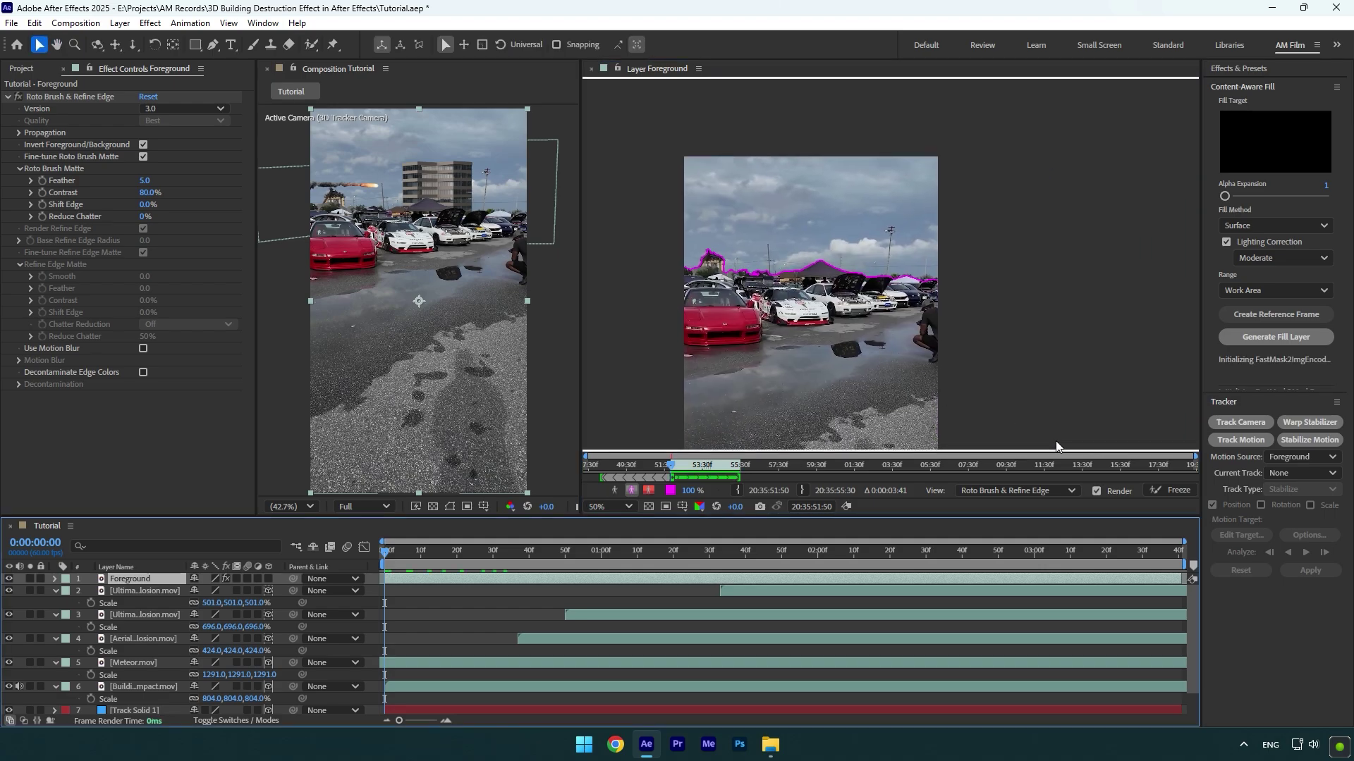
- Freeze the Roto Brush propagation, return to the Tutorial composition and check the masked foreground up to 0:00:00:42
click(1171, 490)
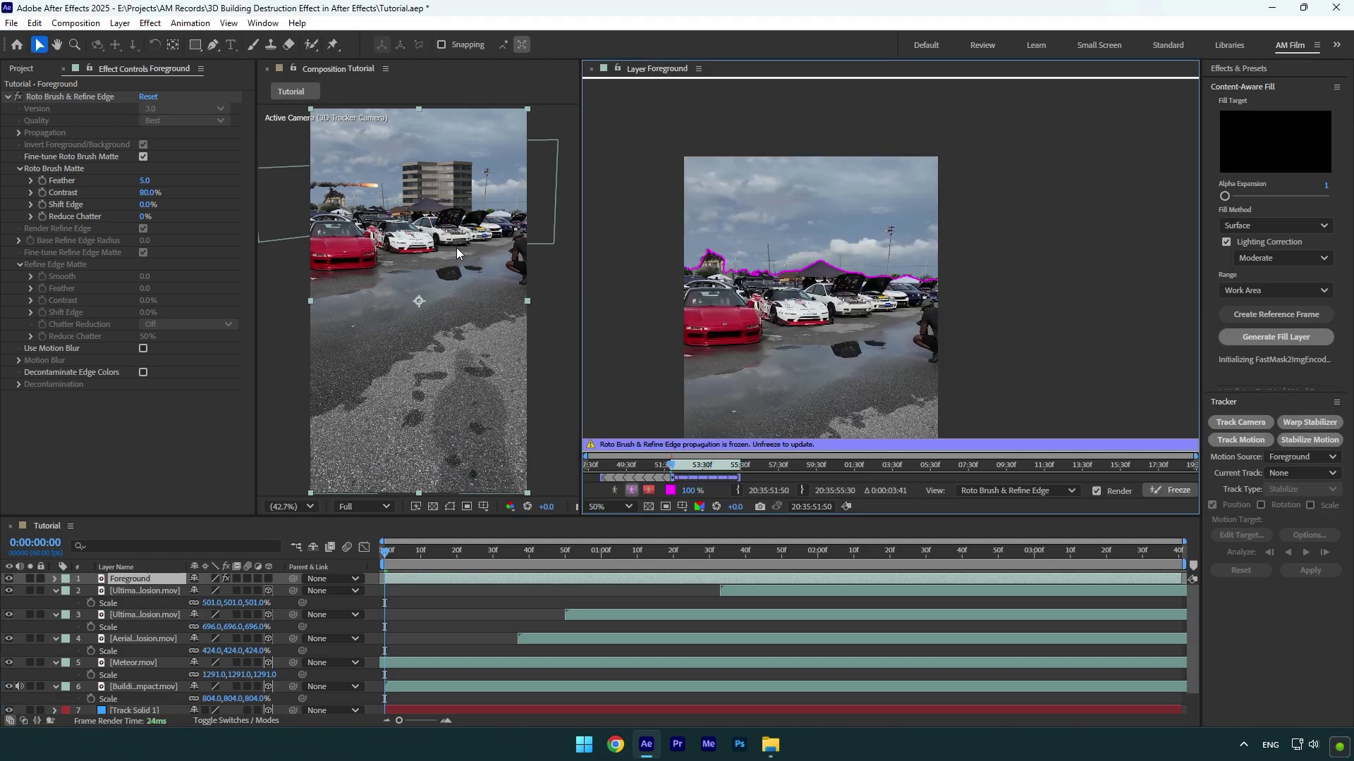
click(591, 68)
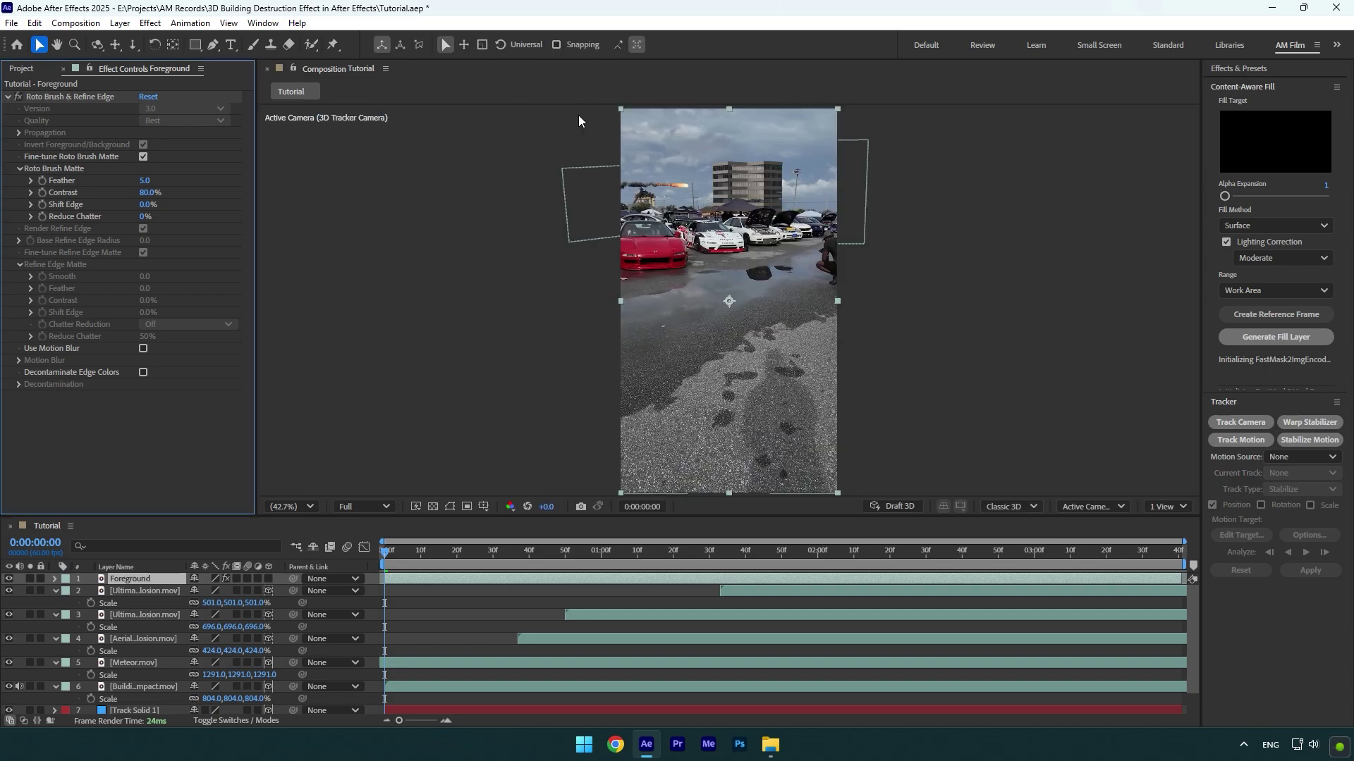
drag(410, 553, 536, 554)
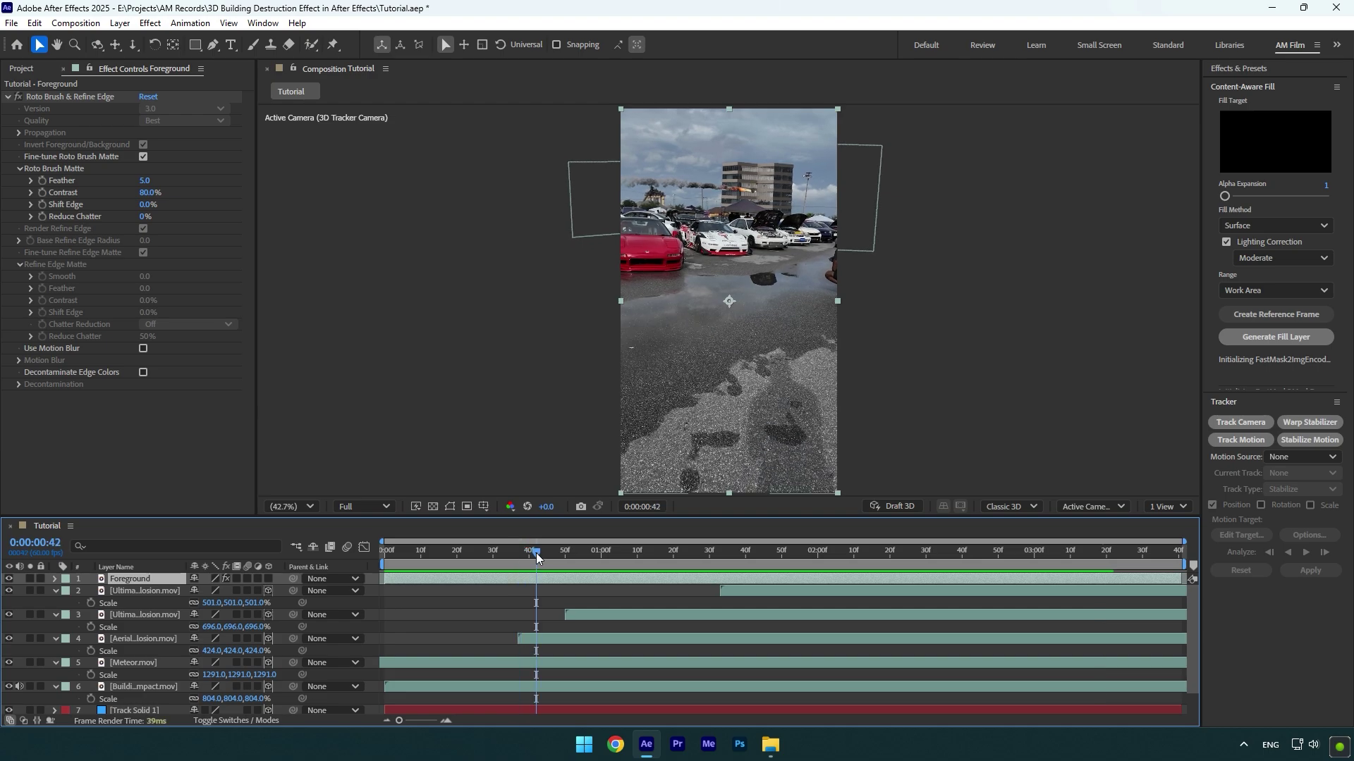